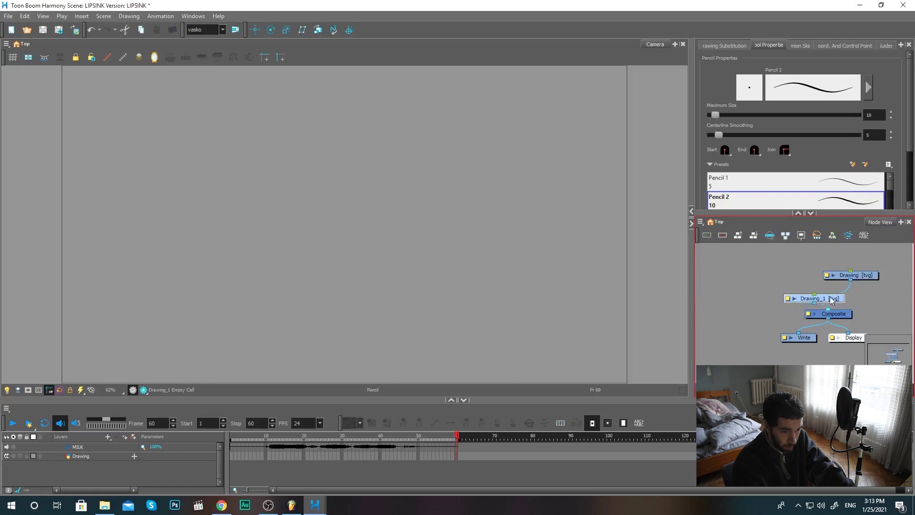
Step: Extend the exposure of the head drawing on the Drawing layer across frames 1 to 60
{"action": "mouse_move", "coordinate": [850, 281]}
{"action": "left_mouse_down"}
{"action": "mouse_move", "coordinate": [844, 296]}
{"action": "mouse_move", "coordinate": [850, 280]}
{"action": "left_mouse_up"}
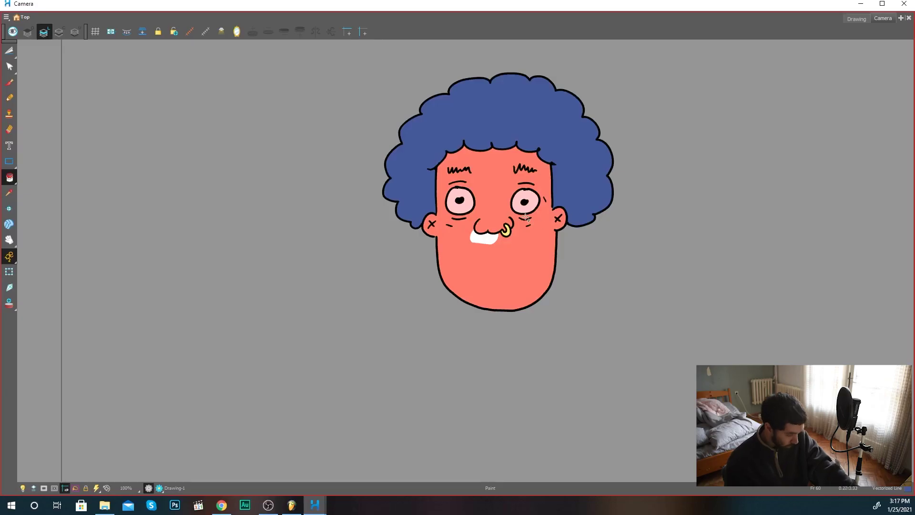
{"action": "key", "text": "alt+/"}
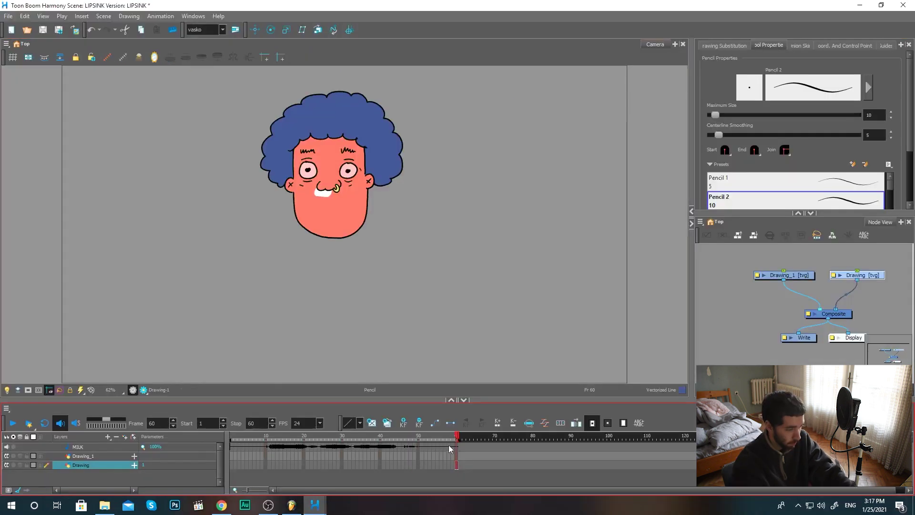
{"action": "left_click", "coordinate": [445, 437]}
{"action": "left_click_drag", "start_coordinate": [407, 439], "coordinate": [322, 442]}
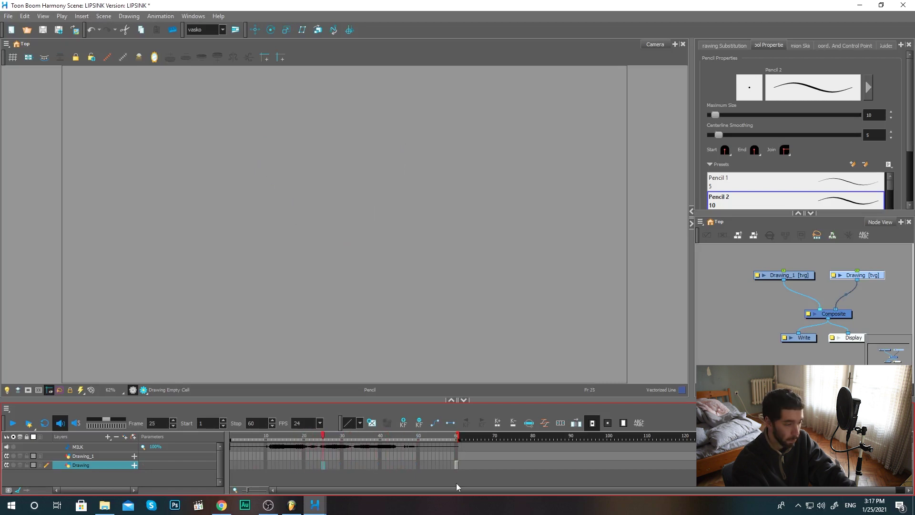
{"action": "left_click", "coordinate": [455, 466]}
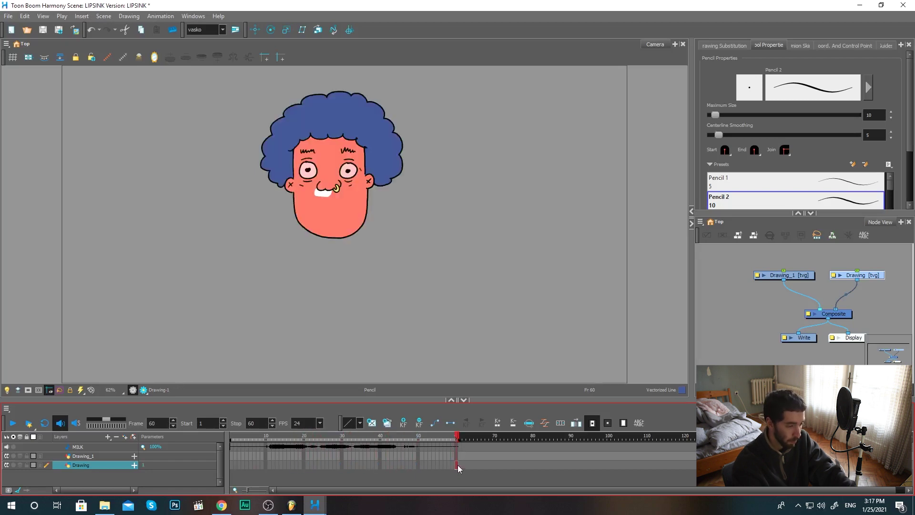
{"action": "left_click_drag", "start_coordinate": [424, 466], "coordinate": [232, 467]}
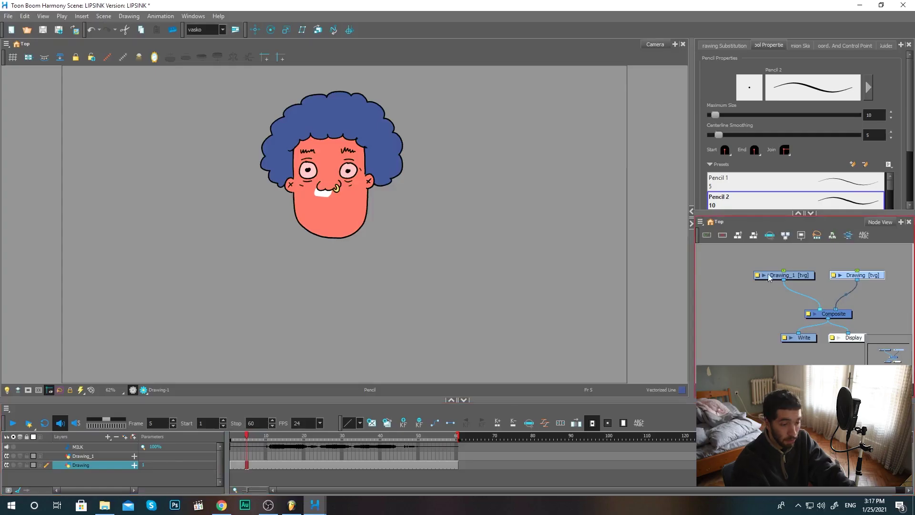
Step: Rename the Drawing_1 layer to Perky_lucious_lps
{"action": "left_click", "coordinate": [798, 278]}
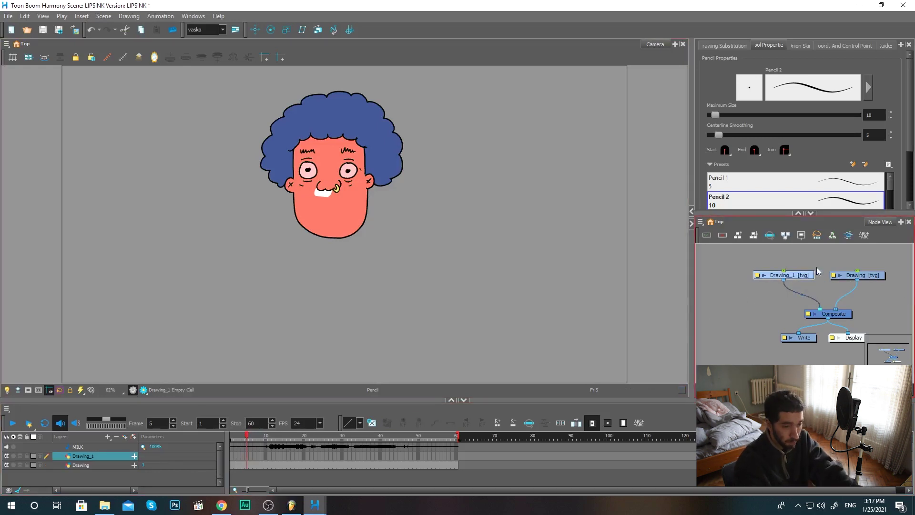
{"action": "left_click", "coordinate": [755, 258]}
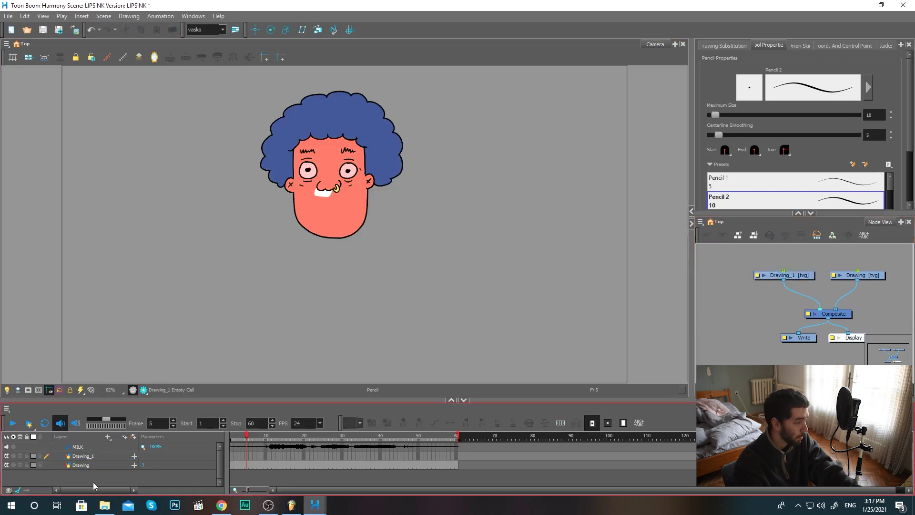
{"action": "left_click", "coordinate": [230, 456]}
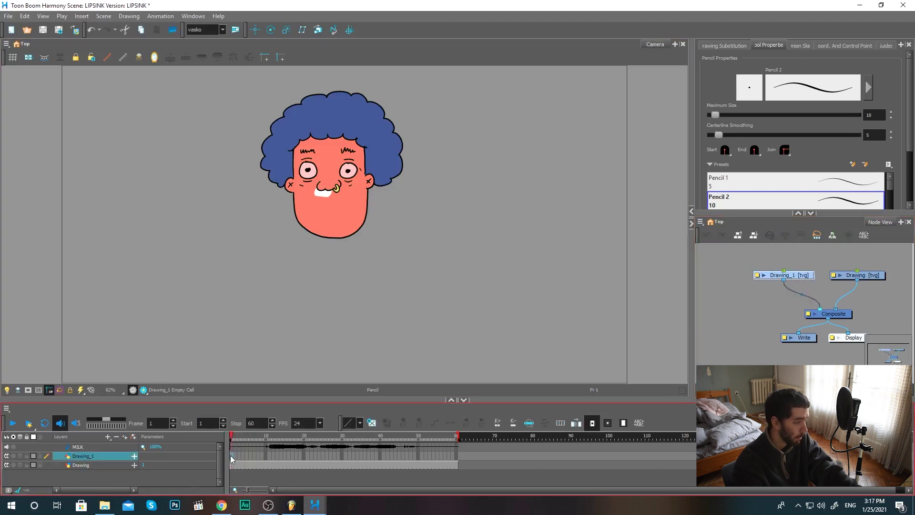
{"action": "double_click", "coordinate": [84, 455]}
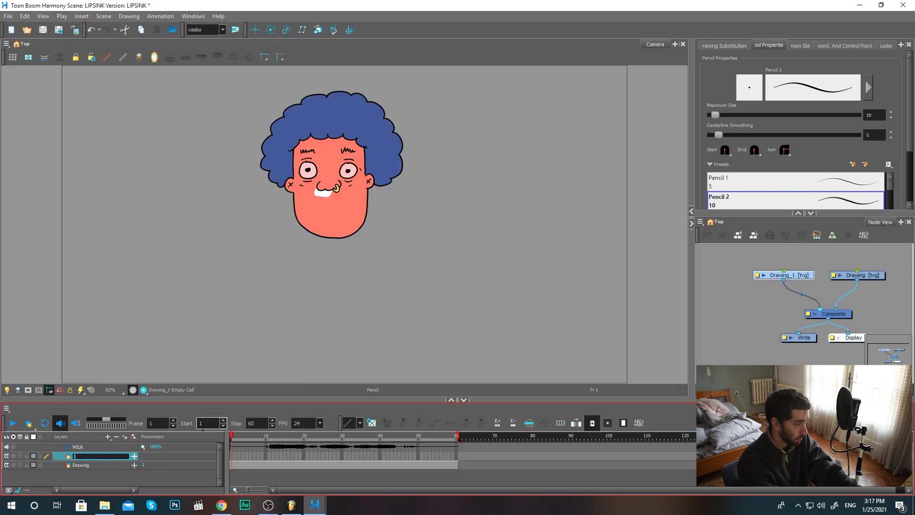
{"action": "type", "text": "Perky "}
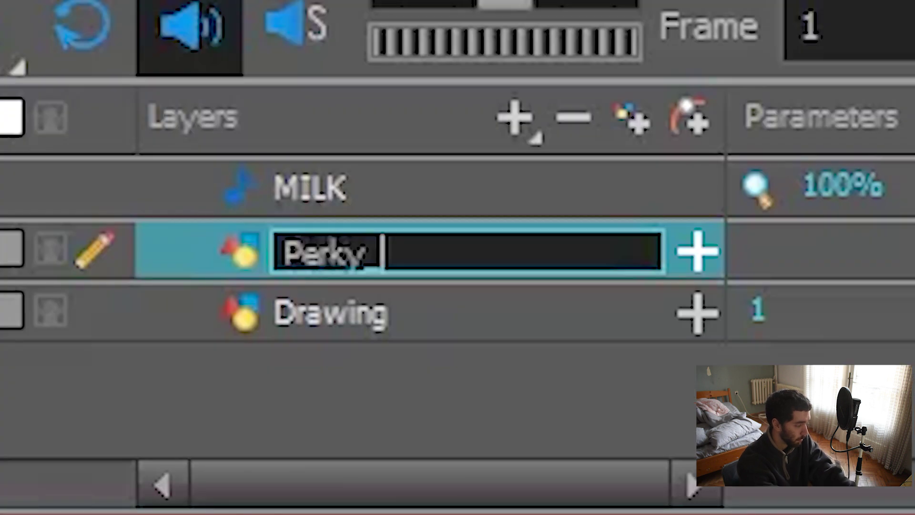
{"action": "type", "text": "lucious_lips"}
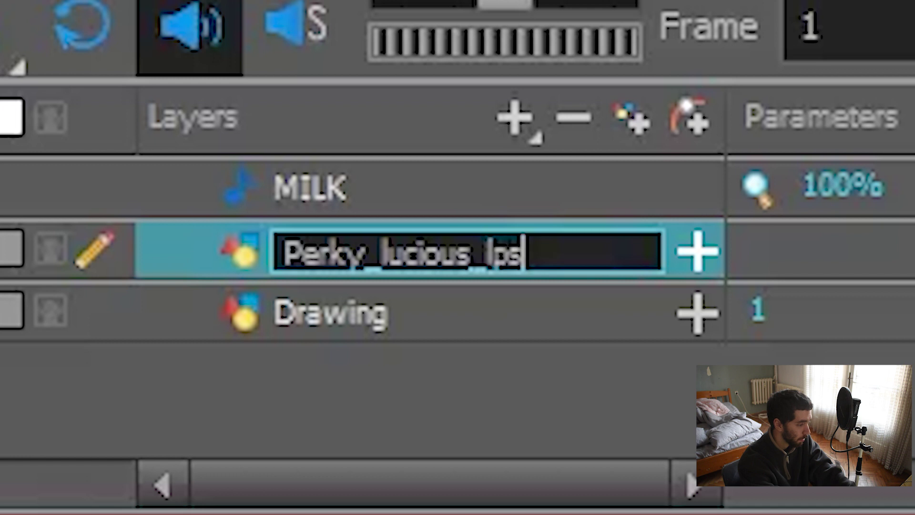
{"action": "key", "text": "Return"}
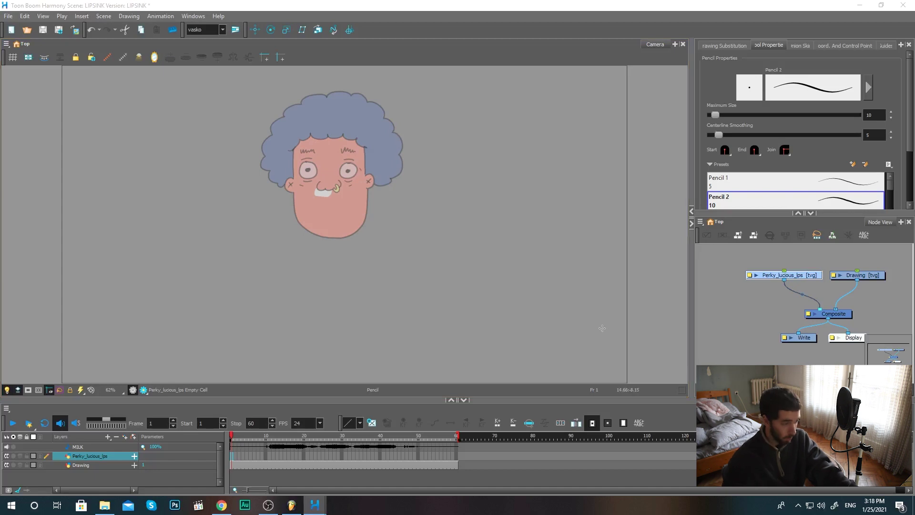
{"action": "left_click_drag", "start_coordinate": [289, 241], "coordinate": [371, 194]}
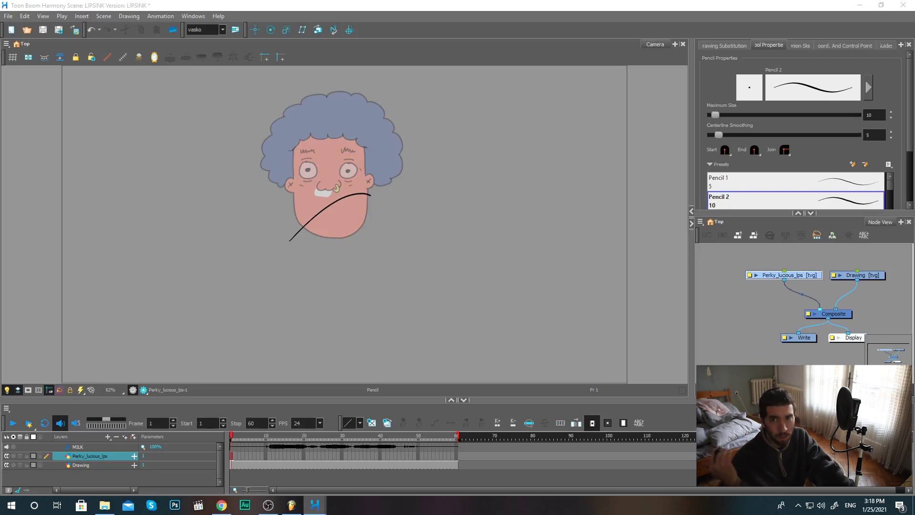
{"action": "left_click", "coordinate": [856, 275]}
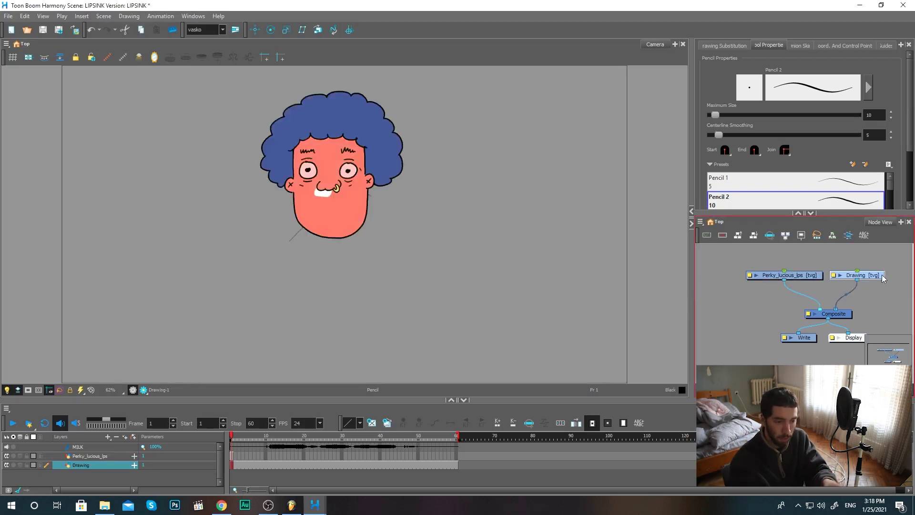
{"action": "left_click", "coordinate": [809, 275]}
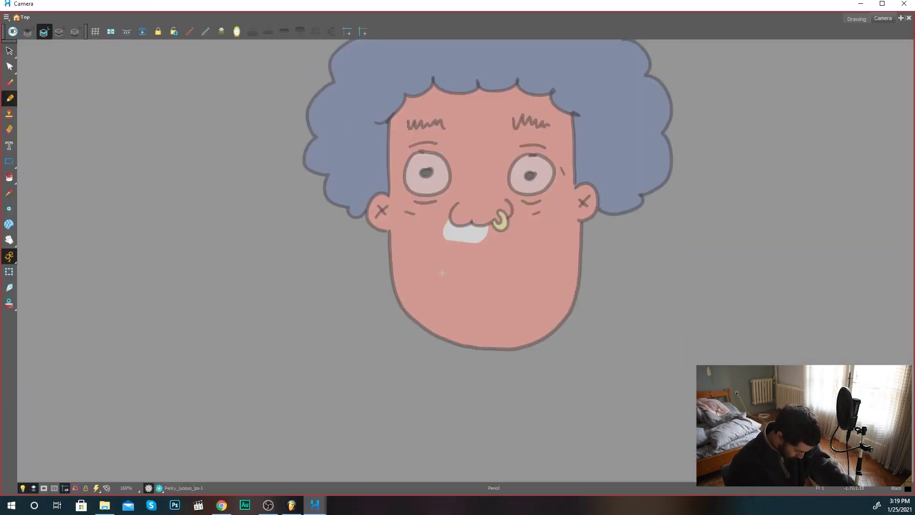
Step: Draw the closed mouth in black pencil below the nose, with short moustache strokes above and a small line beneath
{"action": "left_click_drag", "start_coordinate": [439, 273], "coordinate": [533, 272]}
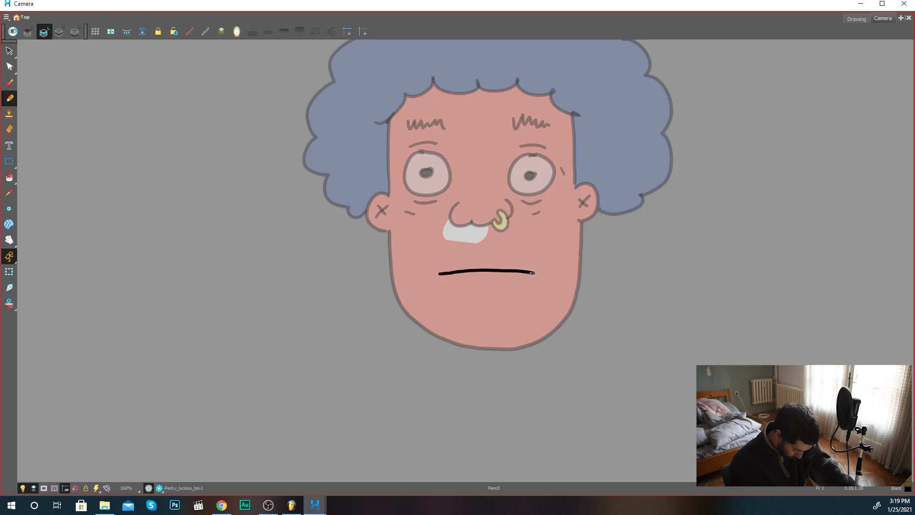
{"action": "key", "text": "ctrl+z"}
{"action": "left_click_drag", "start_coordinate": [439, 275], "coordinate": [519, 274]}
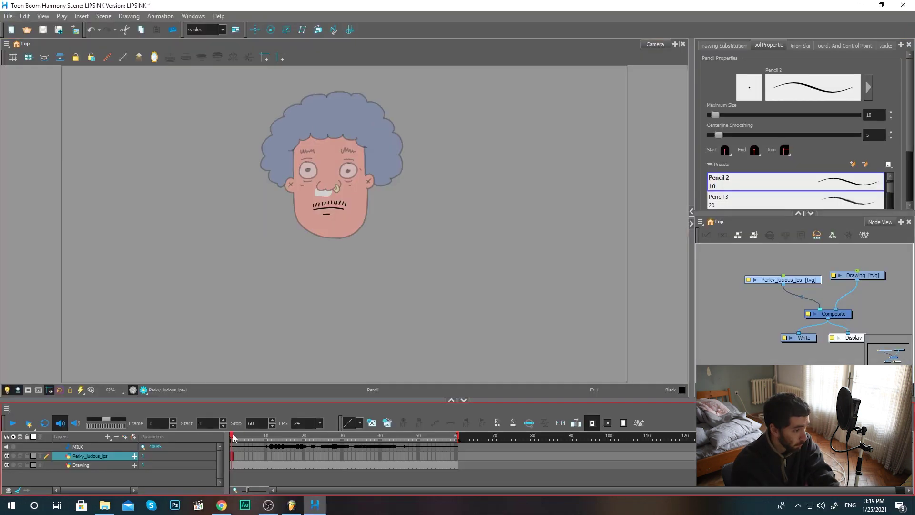
Step: Extend the mouth drawing's exposure through frame 60, and turn off the light table with frame 1 shown
{"action": "left_click_drag", "start_coordinate": [233, 437], "coordinate": [456, 454]}
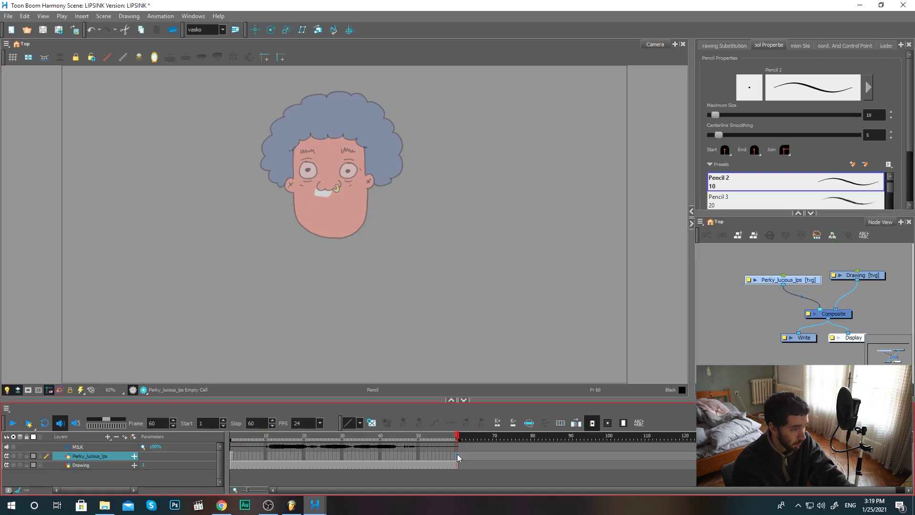
{"action": "key", "text": "F5"}
{"action": "left_click", "coordinate": [232, 437]}
{"action": "left_click", "coordinate": [18, 390]}
{"action": "left_click", "coordinate": [8, 390]}
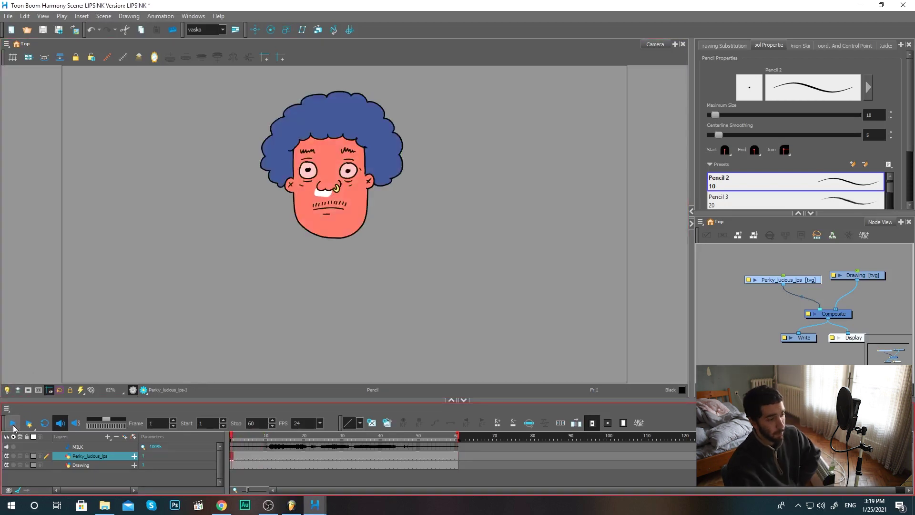
Step: Play back the scene to check the closed mouth against the MILK sound track
{"action": "left_click", "coordinate": [14, 428]}
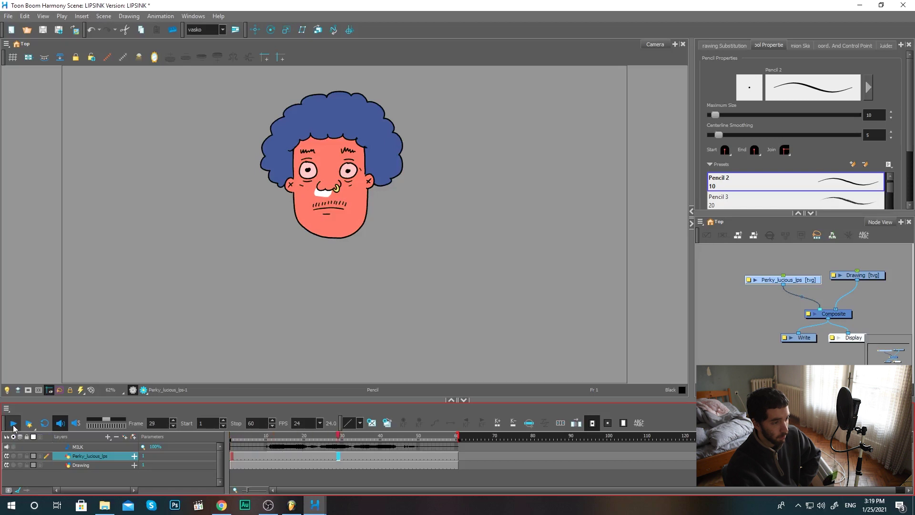
{"action": "left_click", "coordinate": [13, 428]}
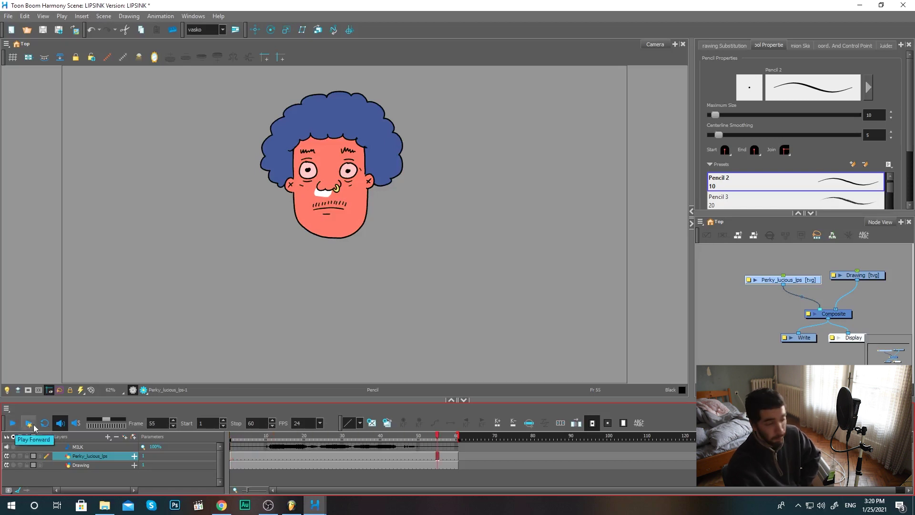
{"action": "left_click_drag", "start_coordinate": [236, 458], "coordinate": [246, 458]}
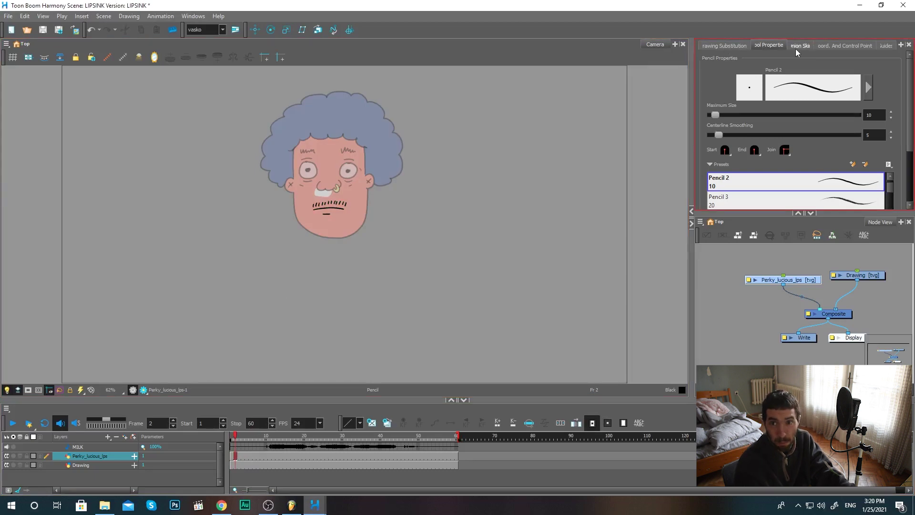
Step: Show the Drawing Substitutions view for the Perky_lucious_lps layer and select drawing 1
{"action": "left_click", "coordinate": [736, 45]}
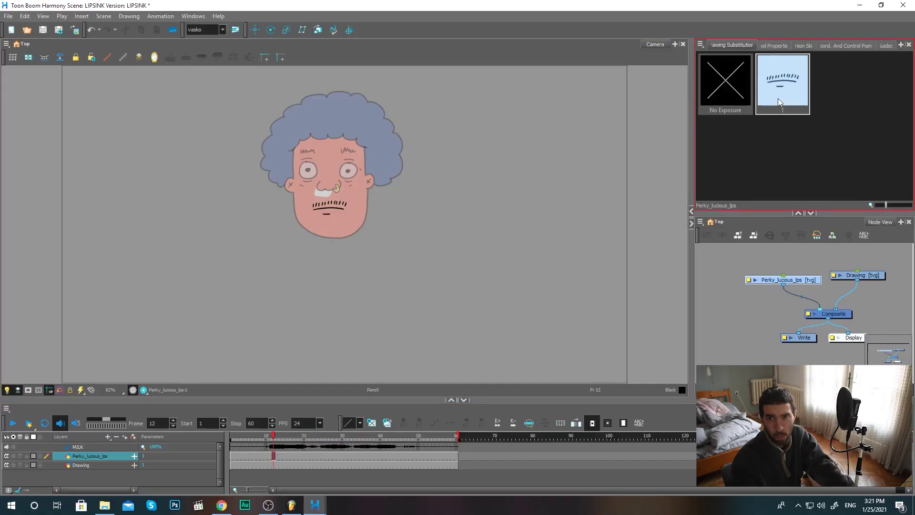
{"action": "left_click", "coordinate": [778, 98]}
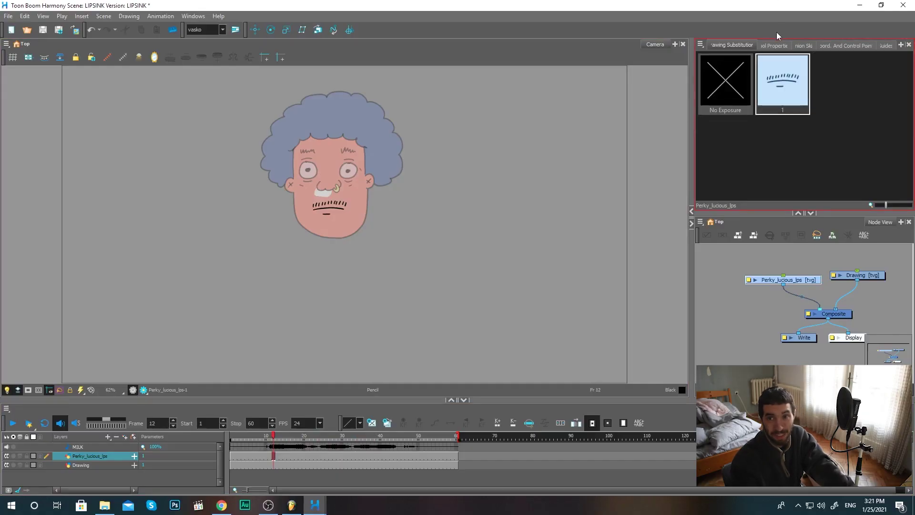
{"action": "left_click", "coordinate": [902, 47]}
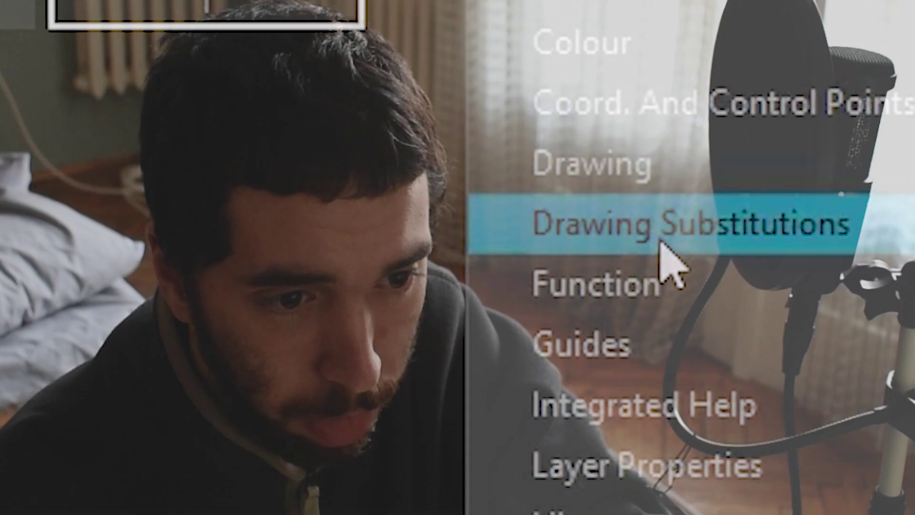
{"action": "left_click", "coordinate": [746, 245]}
Step: Play the scene's audio, enable sound scrubbing, and scrub the sound track to frame 46
{"action": "left_click_drag", "start_coordinate": [236, 439], "coordinate": [255, 437]}
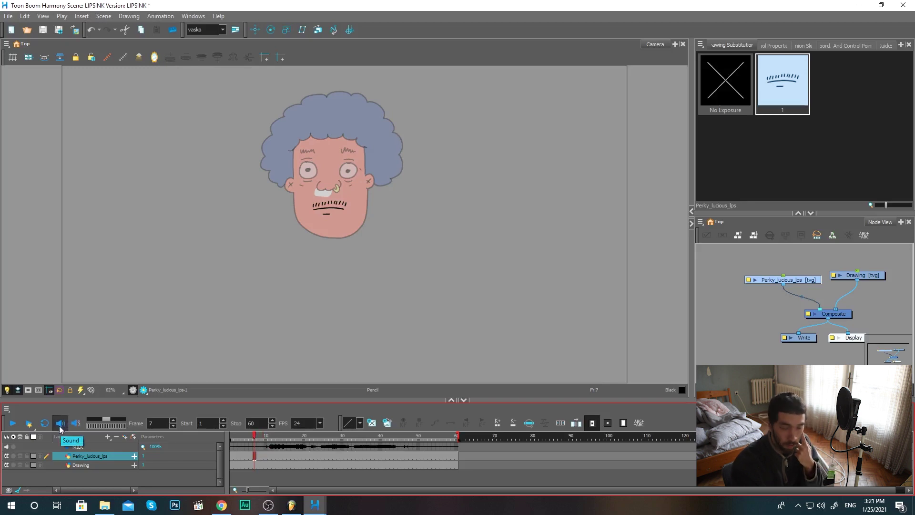
{"action": "left_click", "coordinate": [13, 423]}
{"action": "left_click", "coordinate": [15, 422]}
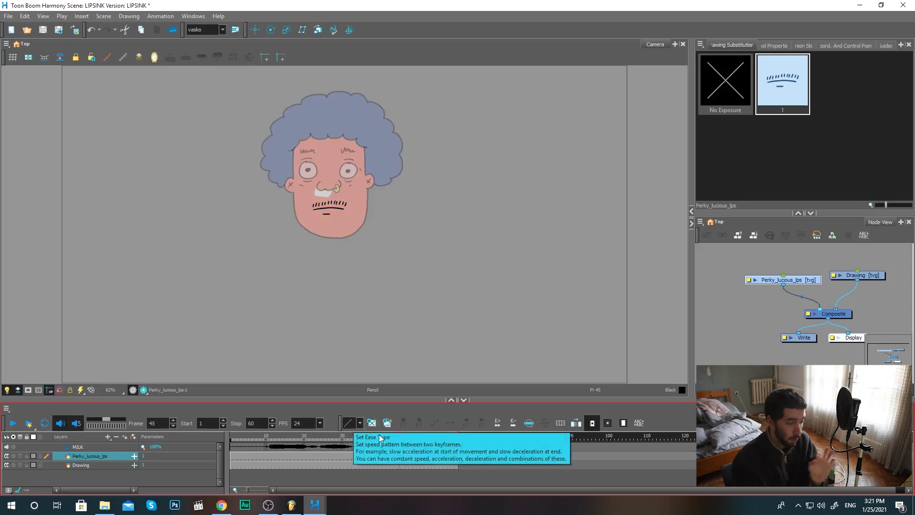
{"action": "mouse_move", "coordinate": [399, 438]}
{"action": "left_mouse_down"}
{"action": "mouse_move", "coordinate": [442, 441]}
{"action": "mouse_move", "coordinate": [296, 436]}
{"action": "mouse_move", "coordinate": [405, 426]}
{"action": "left_mouse_up"}
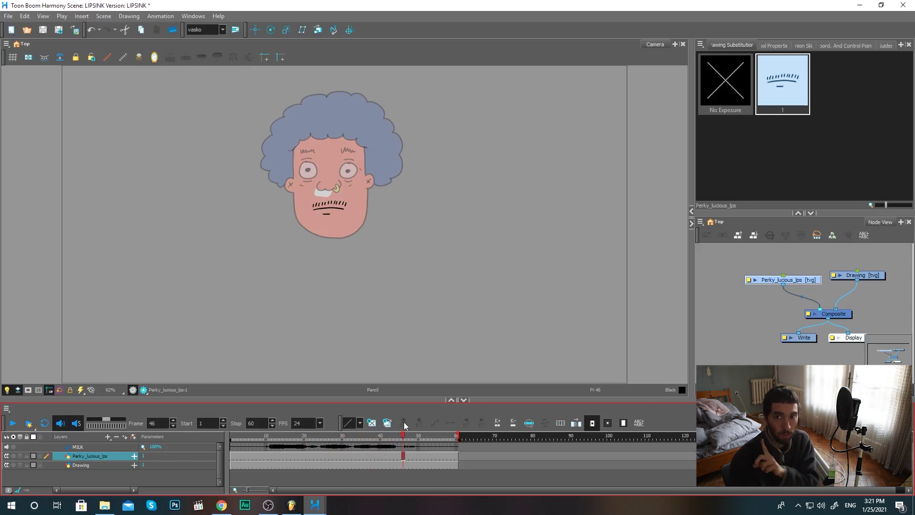
Step: Scrub the audio to frame 10 and duplicate the mouth drawing there as a separate substitution
{"action": "left_click_drag", "start_coordinate": [250, 437], "coordinate": [263, 437]}
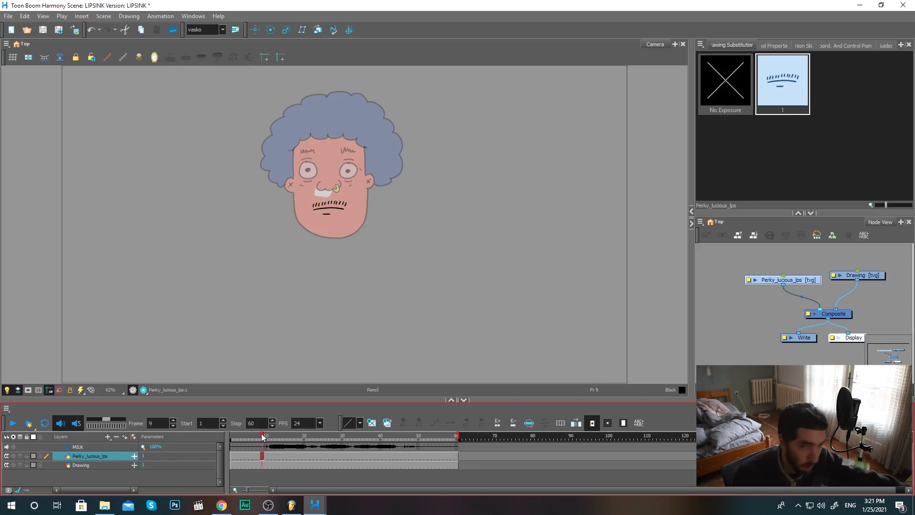
{"action": "left_click_drag", "start_coordinate": [263, 437], "coordinate": [267, 436]}
{"action": "left_click_drag", "start_coordinate": [267, 437], "coordinate": [270, 435]}
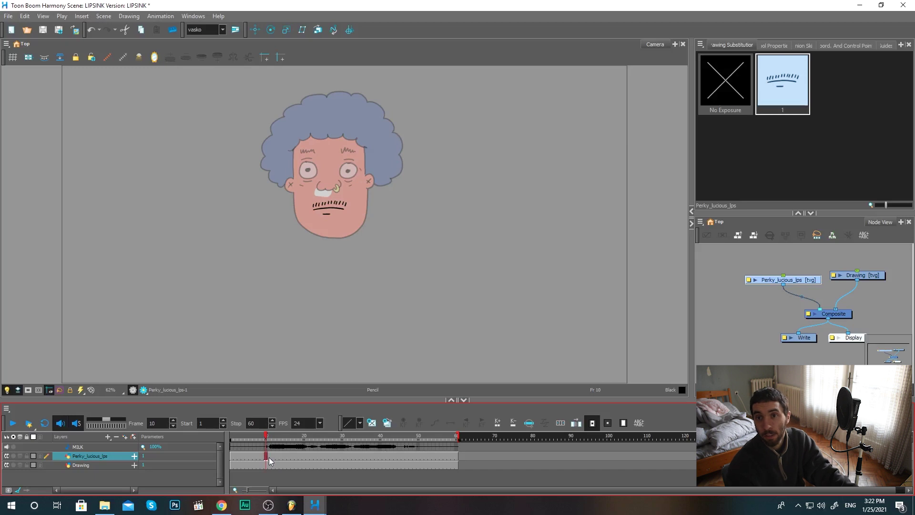
{"action": "key", "text": "alt+shift+d"}
{"action": "left_click", "coordinate": [847, 74]}
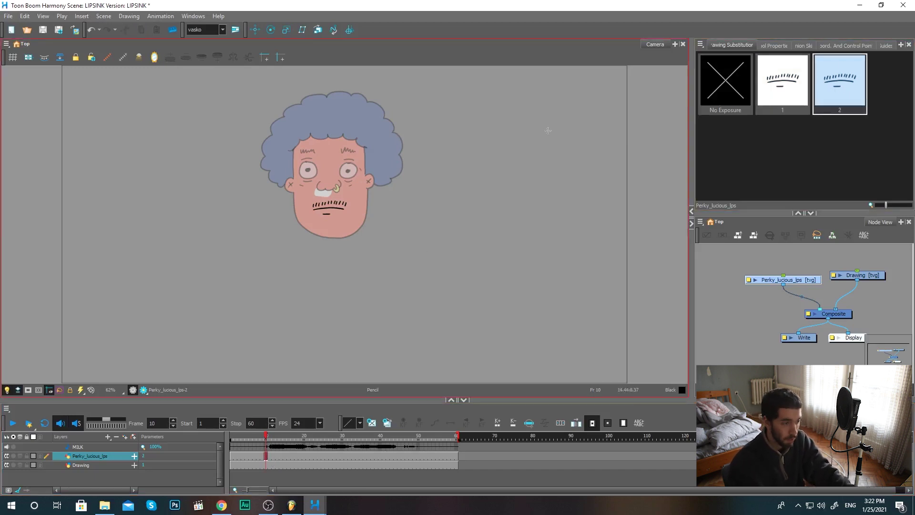
Step: Examine which mouth drawing is exposed before and after frame 10, ending on the duplicate at frame 10
{"action": "left_click", "coordinate": [258, 458]}
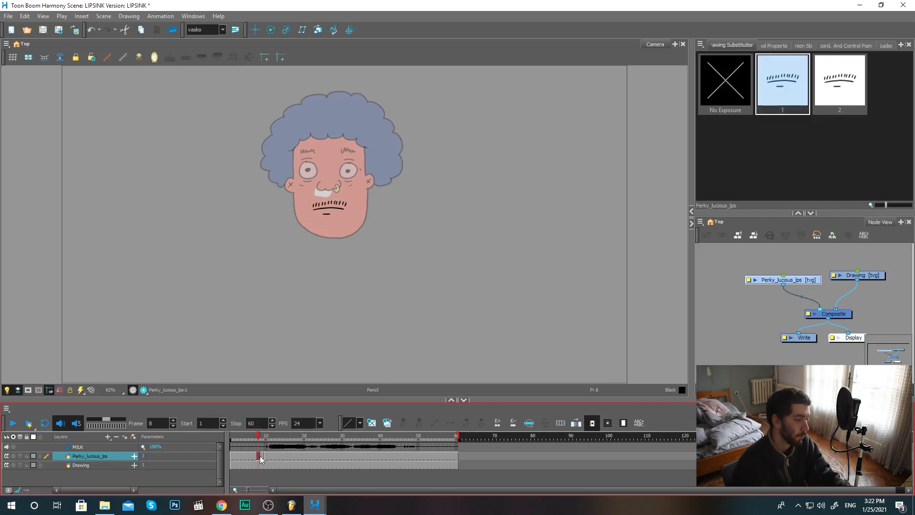
{"action": "mouse_move", "coordinate": [262, 455]}
{"action": "left_mouse_down"}
{"action": "mouse_move", "coordinate": [248, 455]}
{"action": "mouse_move", "coordinate": [484, 459]}
{"action": "left_mouse_up"}
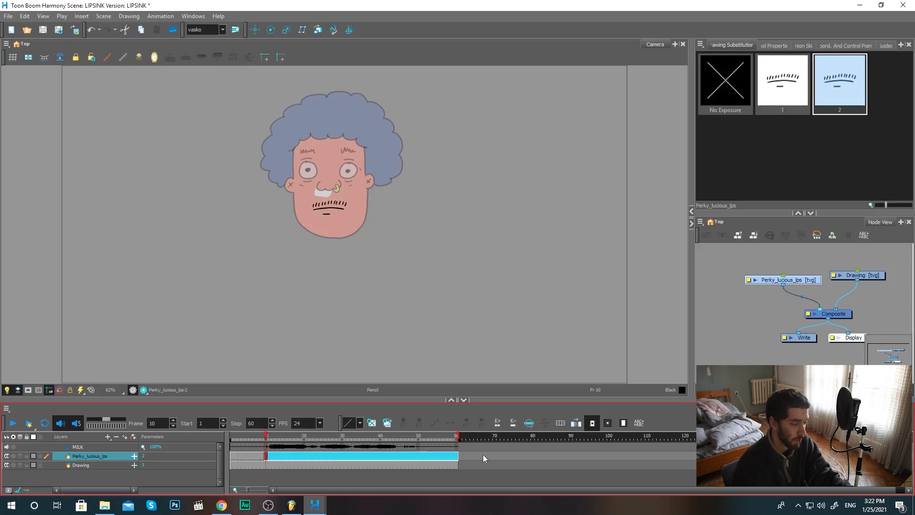
{"action": "left_click", "coordinate": [269, 441]}
{"action": "left_click", "coordinate": [264, 458]}
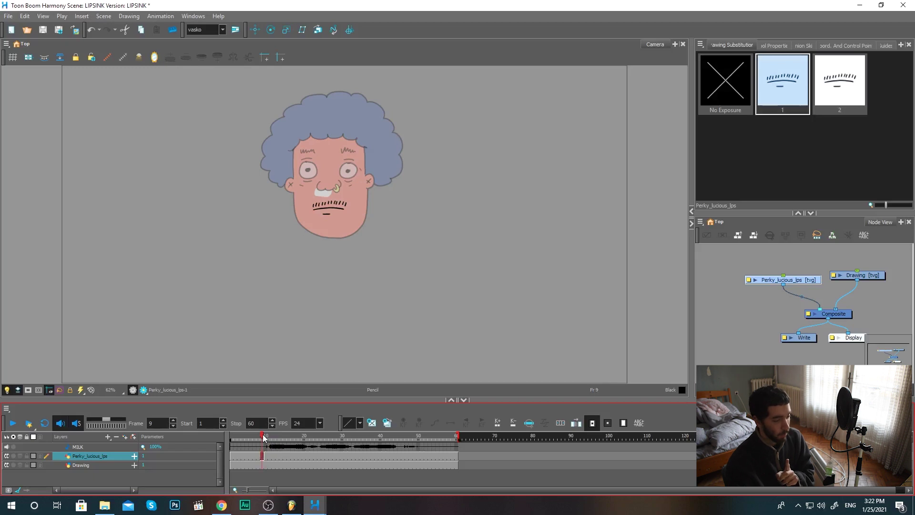
{"action": "left_click", "coordinate": [270, 458]}
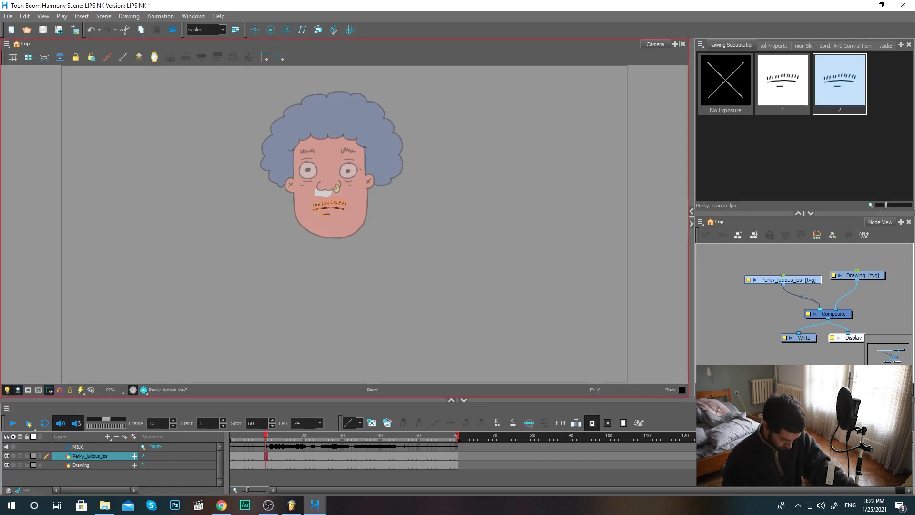
Step: Draw a diagonal test stroke across the chin in drawing 2 and play the scene to compare the mouths around frame 10
{"action": "left_click_drag", "start_coordinate": [371, 193], "coordinate": [332, 230]}
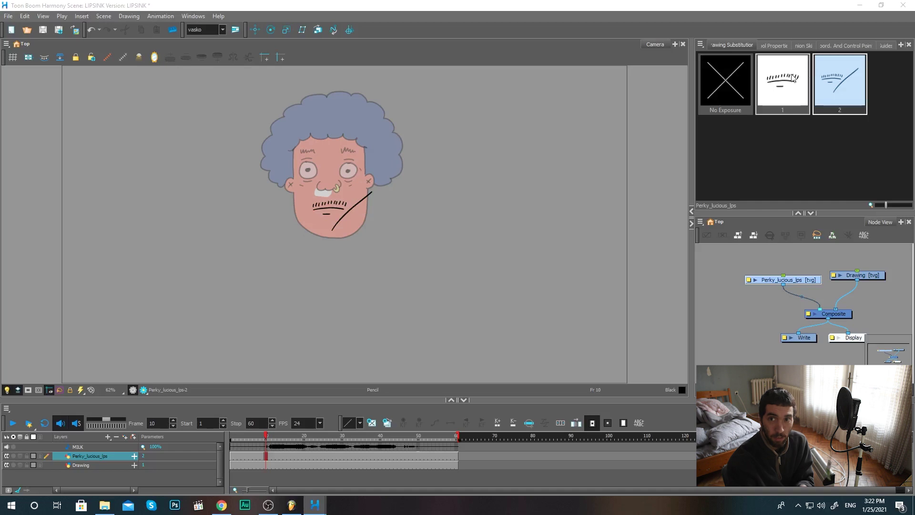
{"action": "left_click", "coordinate": [256, 438]}
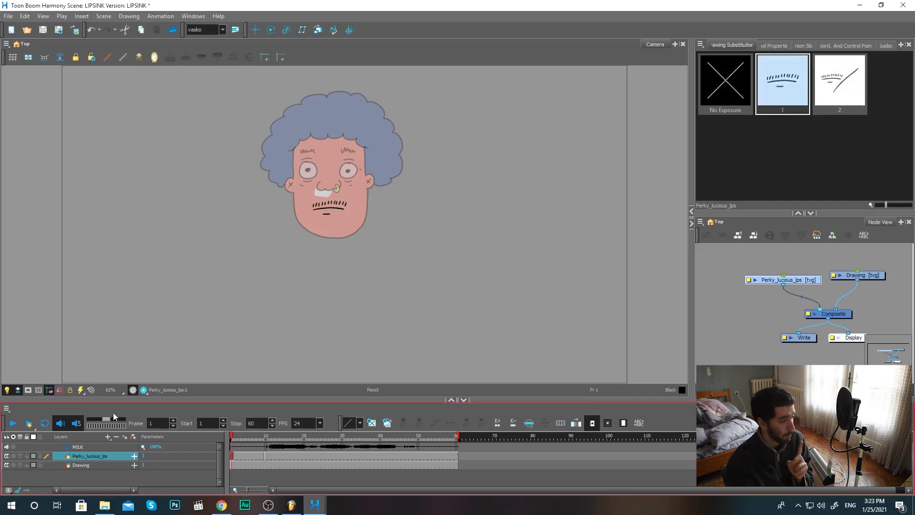
{"action": "left_click", "coordinate": [10, 424]}
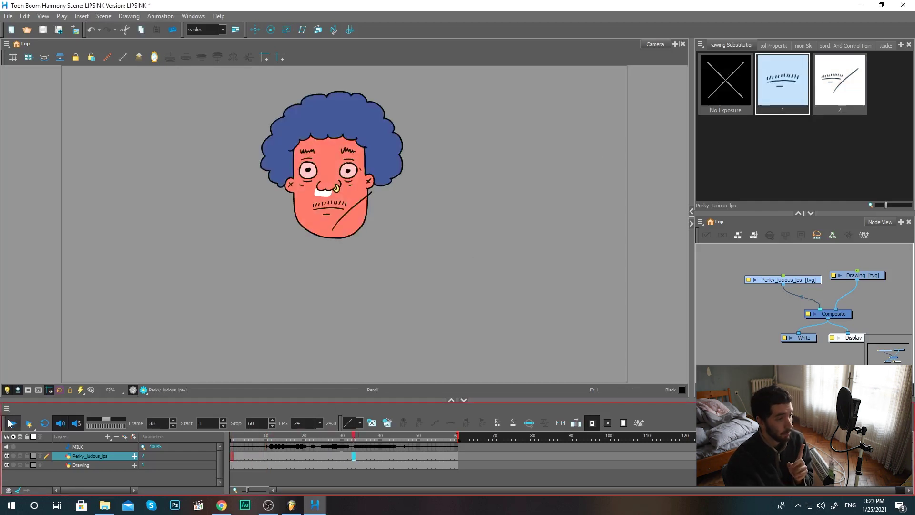
{"action": "left_click", "coordinate": [265, 437]}
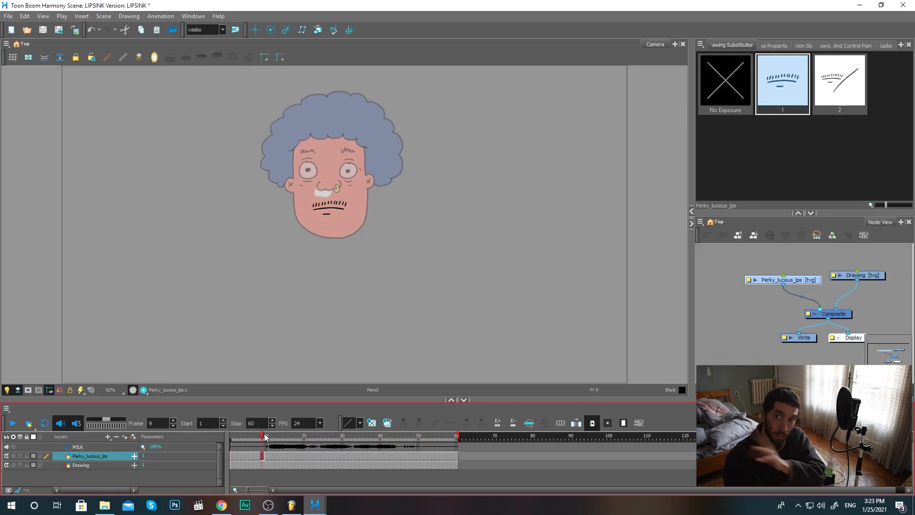
{"action": "mouse_move", "coordinate": [265, 437]}
{"action": "left_mouse_down"}
{"action": "mouse_move", "coordinate": [395, 436]}
{"action": "mouse_move", "coordinate": [196, 428]}
{"action": "left_mouse_up"}
Step: Turn on onion skin and delete all the strokes of mouth drawing 2
{"action": "key", "text": "["}
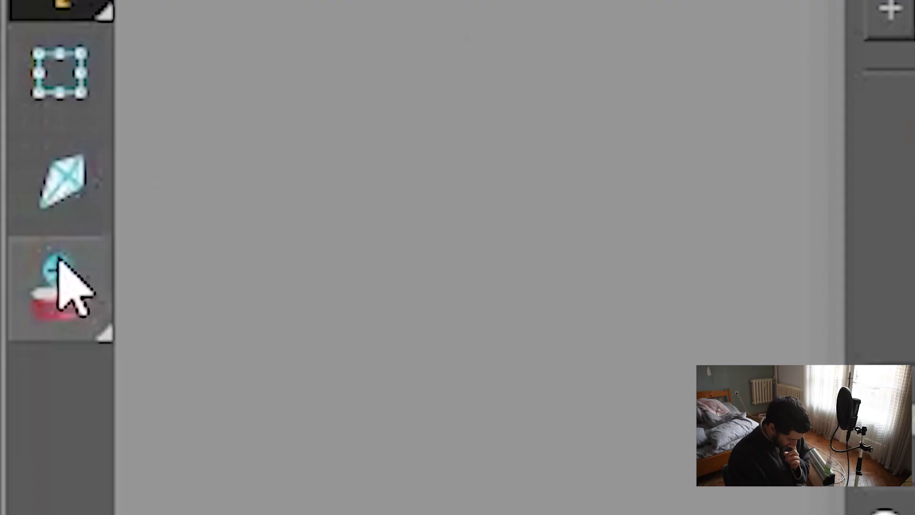
{"action": "left_click", "coordinate": [67, 271]}
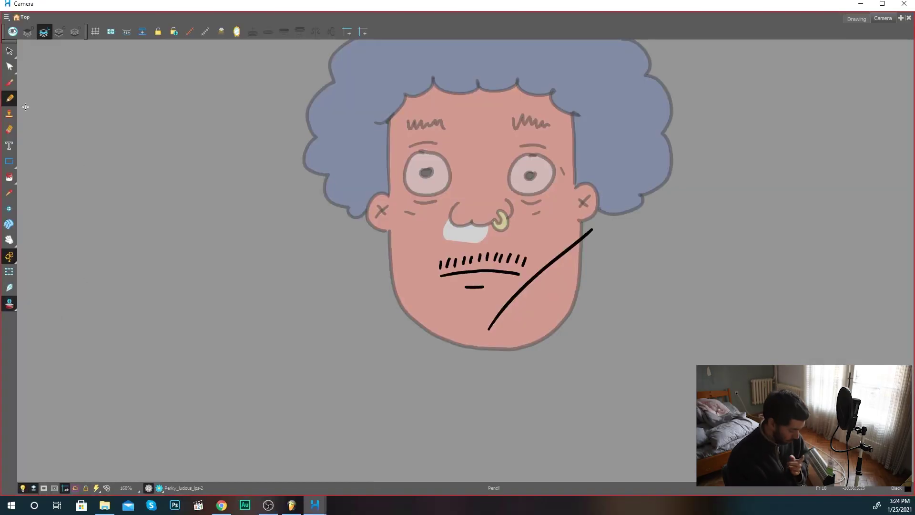
{"action": "left_click", "coordinate": [9, 51]}
{"action": "mouse_move", "coordinate": [557, 191]}
{"action": "left_mouse_down"}
{"action": "mouse_move", "coordinate": [641, 281]}
{"action": "mouse_move", "coordinate": [549, 174]}
{"action": "left_mouse_up"}
{"action": "key", "text": "Delete"}
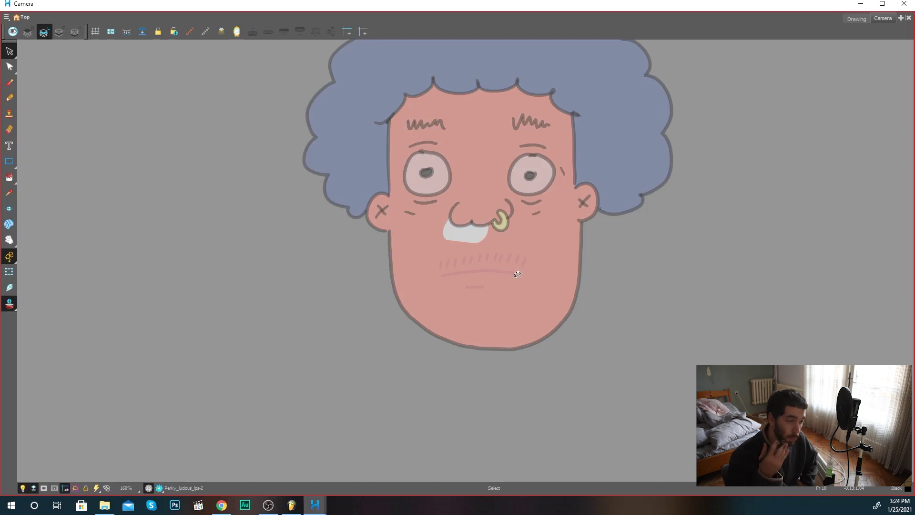
Step: Trace the hair, ear and eye outlines over the head with the Pencil tool
{"action": "key", "text": "alt+slash"}
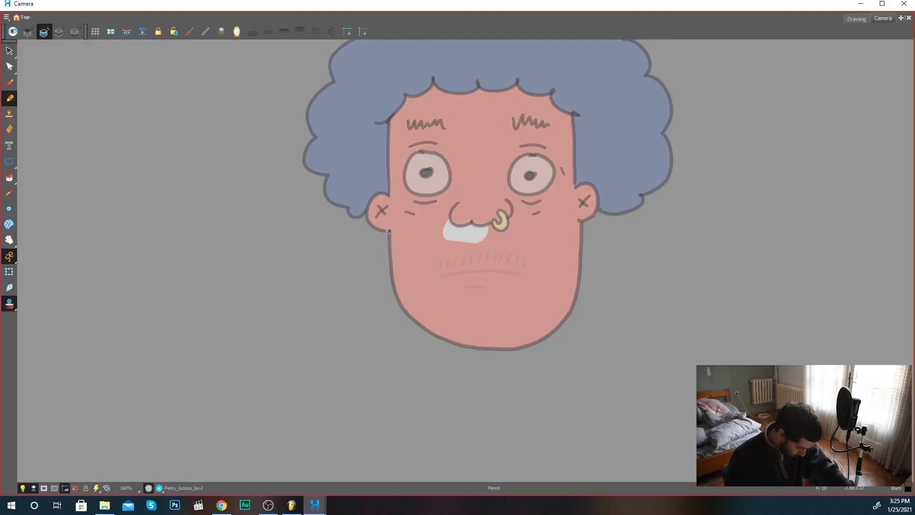
{"action": "mouse_move", "coordinate": [389, 232]}
{"action": "left_mouse_down"}
{"action": "mouse_move", "coordinate": [365, 206]}
{"action": "mouse_move", "coordinate": [377, 193]}
{"action": "mouse_move", "coordinate": [366, 212]}
{"action": "mouse_move", "coordinate": [316, 156]}
{"action": "mouse_move", "coordinate": [366, 64]}
{"action": "mouse_move", "coordinate": [605, 51]}
{"action": "mouse_move", "coordinate": [656, 156]}
{"action": "mouse_move", "coordinate": [600, 208]}
{"action": "left_mouse_up"}
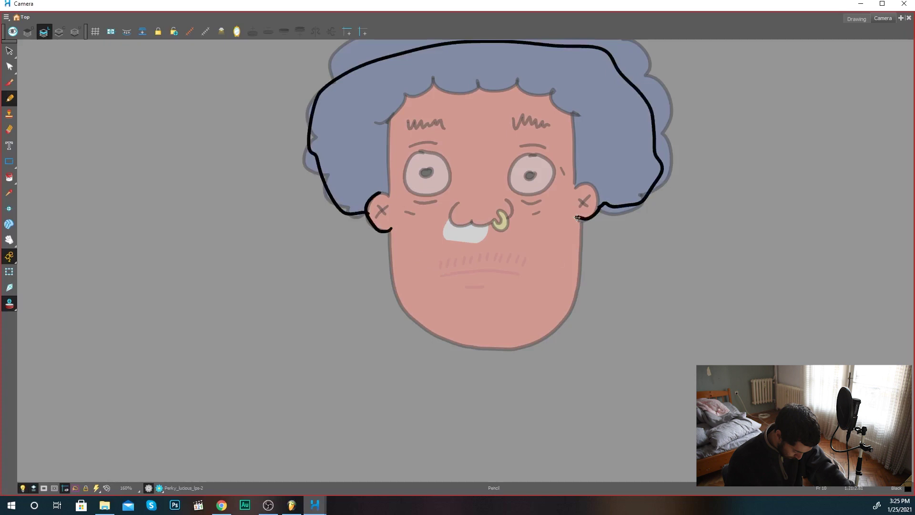
{"action": "left_click_drag", "start_coordinate": [421, 153], "coordinate": [408, 165]}
{"action": "left_click_drag", "start_coordinate": [553, 154], "coordinate": [570, 173]}
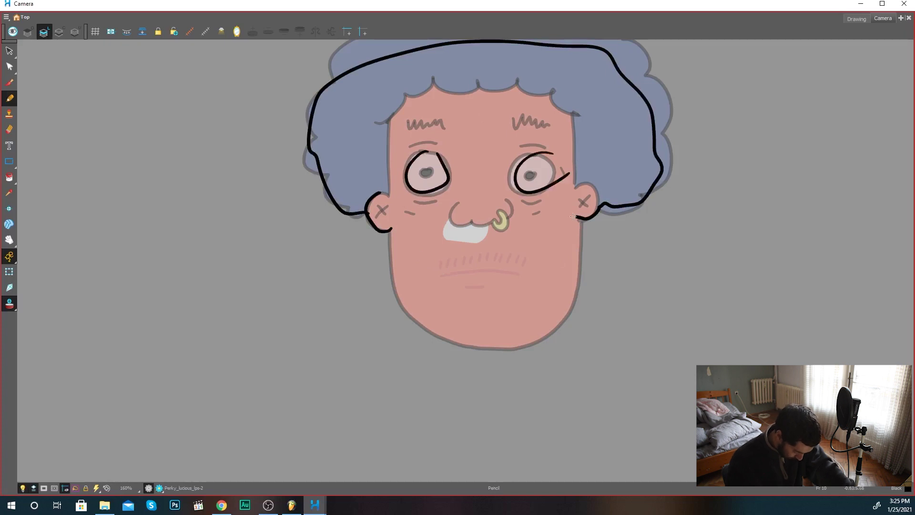
Step: Sketch a closed mouth with moustache hairs and two alternative jaw curves, one higher and one following the chin
{"action": "mouse_move", "coordinate": [390, 230]}
{"action": "left_mouse_down"}
{"action": "mouse_move", "coordinate": [400, 300]}
{"action": "mouse_move", "coordinate": [441, 343]}
{"action": "mouse_move", "coordinate": [549, 347]}
{"action": "mouse_move", "coordinate": [587, 227]}
{"action": "left_mouse_up"}
{"action": "key", "text": "ctrl+z"}
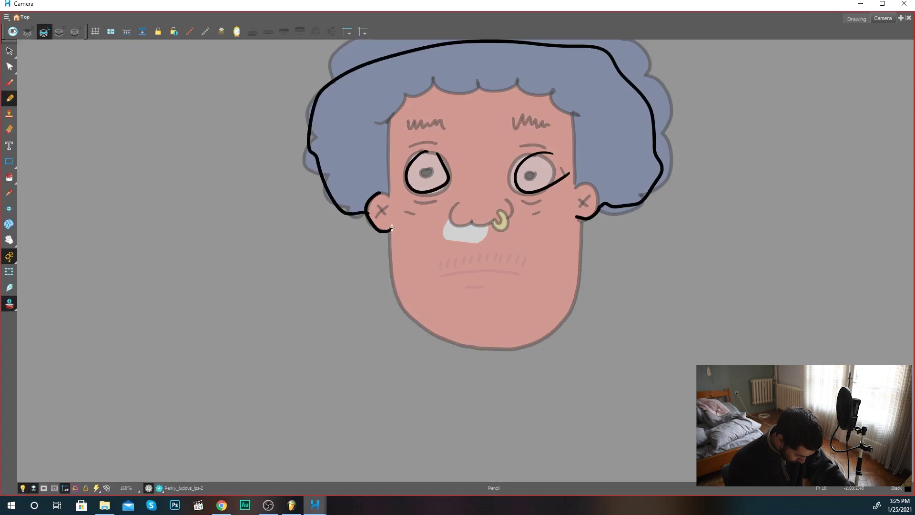
{"action": "mouse_move", "coordinate": [418, 256]}
{"action": "left_mouse_down"}
{"action": "mouse_move", "coordinate": [509, 273]}
{"action": "mouse_move", "coordinate": [566, 249]}
{"action": "left_mouse_up"}
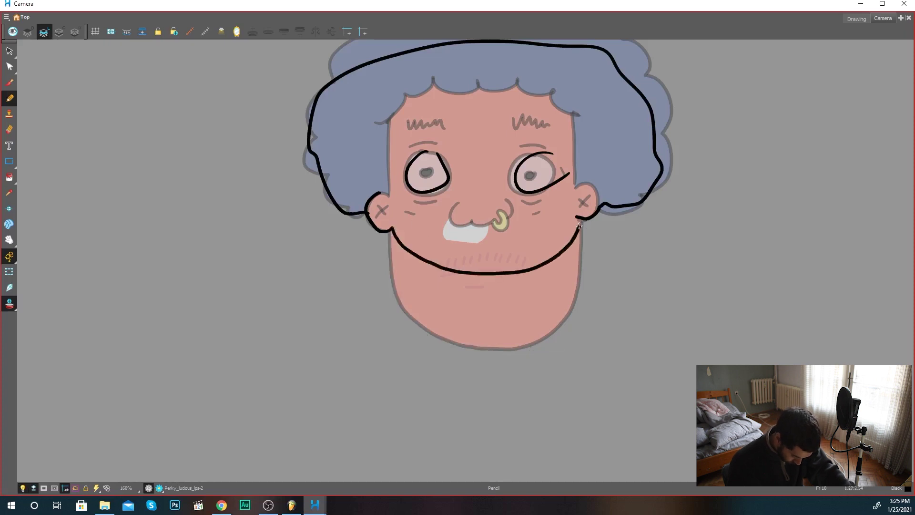
{"action": "left_click_drag", "start_coordinate": [439, 276], "coordinate": [534, 270]}
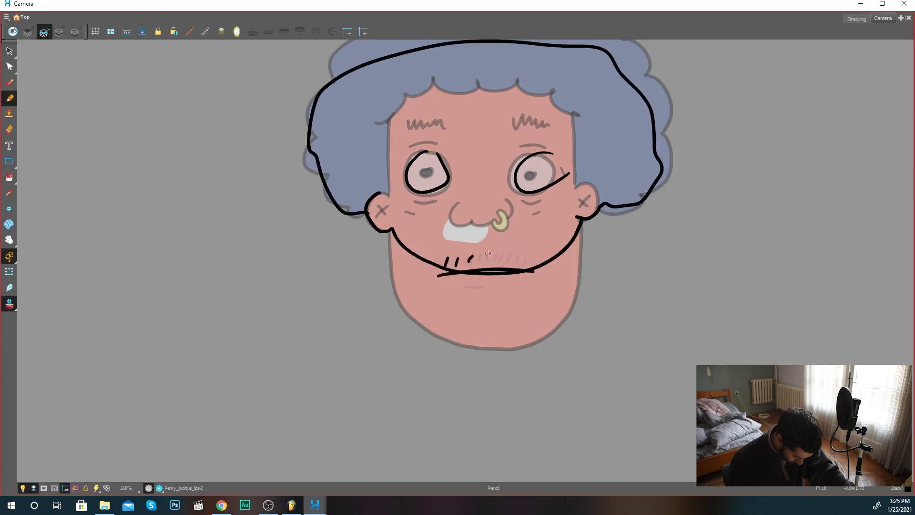
{"action": "mouse_move", "coordinate": [390, 243]}
{"action": "left_mouse_down"}
{"action": "mouse_move", "coordinate": [403, 303]}
{"action": "mouse_move", "coordinate": [427, 332]}
{"action": "mouse_move", "coordinate": [468, 346]}
{"action": "mouse_move", "coordinate": [533, 338]}
{"action": "mouse_move", "coordinate": [577, 280]}
{"action": "mouse_move", "coordinate": [579, 219]}
{"action": "left_mouse_up"}
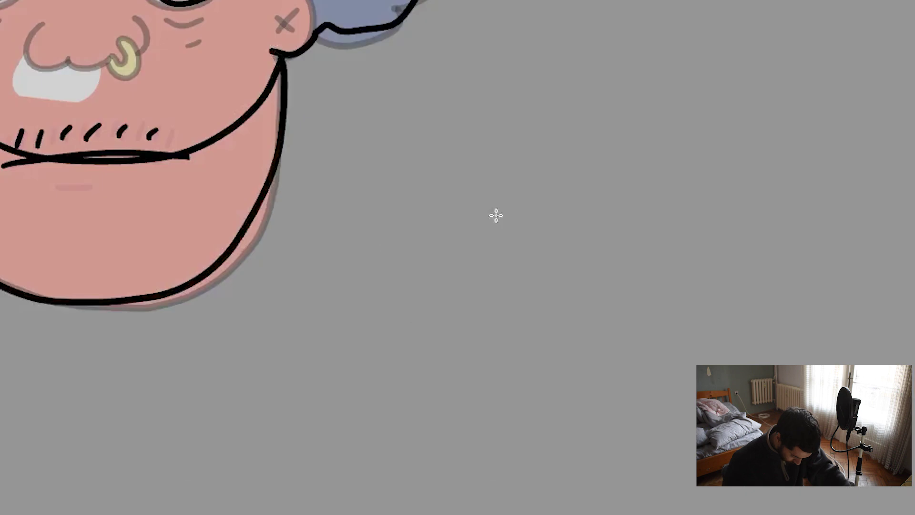
Step: Sketch two jaw examples beside the head, one with a closed mouth and one with an open oval mouth
{"action": "mouse_move", "coordinate": [453, 194]}
{"action": "left_mouse_down"}
{"action": "mouse_move", "coordinate": [529, 253]}
{"action": "mouse_move", "coordinate": [490, 213]}
{"action": "mouse_move", "coordinate": [535, 200]}
{"action": "left_mouse_up"}
{"action": "key", "text": "ctrl+z"}
{"action": "mouse_move", "coordinate": [433, 170]}
{"action": "left_mouse_down"}
{"action": "mouse_move", "coordinate": [512, 298]}
{"action": "mouse_move", "coordinate": [595, 158]}
{"action": "left_mouse_up"}
{"action": "mouse_move", "coordinate": [489, 222]}
{"action": "left_mouse_down"}
{"action": "mouse_move", "coordinate": [547, 206]}
{"action": "mouse_move", "coordinate": [584, 215]}
{"action": "left_mouse_up"}
{"action": "mouse_move", "coordinate": [486, 203]}
{"action": "left_mouse_down"}
{"action": "mouse_move", "coordinate": [489, 189]}
{"action": "mouse_move", "coordinate": [513, 180]}
{"action": "left_mouse_up"}
{"action": "left_click_drag", "start_coordinate": [530, 193], "coordinate": [536, 180]}
{"action": "mouse_move", "coordinate": [549, 194]}
{"action": "left_mouse_down"}
{"action": "mouse_move", "coordinate": [554, 181]}
{"action": "mouse_move", "coordinate": [575, 180]}
{"action": "left_mouse_up"}
{"action": "mouse_move", "coordinate": [670, 155]}
{"action": "left_mouse_down"}
{"action": "mouse_move", "coordinate": [665, 213]}
{"action": "mouse_move", "coordinate": [683, 291]}
{"action": "mouse_move", "coordinate": [756, 312]}
{"action": "mouse_move", "coordinate": [795, 307]}
{"action": "mouse_move", "coordinate": [823, 288]}
{"action": "mouse_move", "coordinate": [836, 249]}
{"action": "mouse_move", "coordinate": [841, 154]}
{"action": "left_mouse_up"}
{"action": "mouse_move", "coordinate": [711, 219]}
{"action": "left_mouse_down"}
{"action": "mouse_move", "coordinate": [729, 208]}
{"action": "mouse_move", "coordinate": [796, 218]}
{"action": "mouse_move", "coordinate": [731, 256]}
{"action": "mouse_move", "coordinate": [712, 225]}
{"action": "mouse_move", "coordinate": [720, 192]}
{"action": "left_mouse_up"}
{"action": "left_click_drag", "start_coordinate": [738, 193], "coordinate": [756, 180]}
{"action": "left_click_drag", "start_coordinate": [768, 195], "coordinate": [771, 185]}
{"action": "left_click_drag", "start_coordinate": [784, 196], "coordinate": [801, 195]}
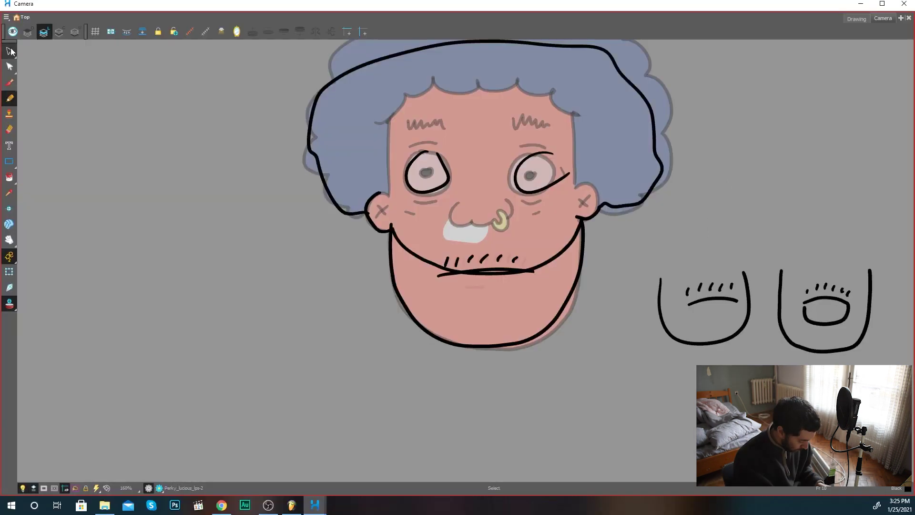
Step: Select and delete all the demonstration sketches in drawing 2
{"action": "left_click", "coordinate": [9, 51]}
{"action": "mouse_move", "coordinate": [798, 176]}
{"action": "left_mouse_down"}
{"action": "mouse_move", "coordinate": [539, 414]}
{"action": "mouse_move", "coordinate": [858, 176]}
{"action": "left_mouse_up"}
{"action": "key", "text": "Delete"}
Step: Draw an open mouth with moustache hairs and teeth in drawing 2, painting it black with white teeth and a red tongue
{"action": "key", "text": "alt+slash"}
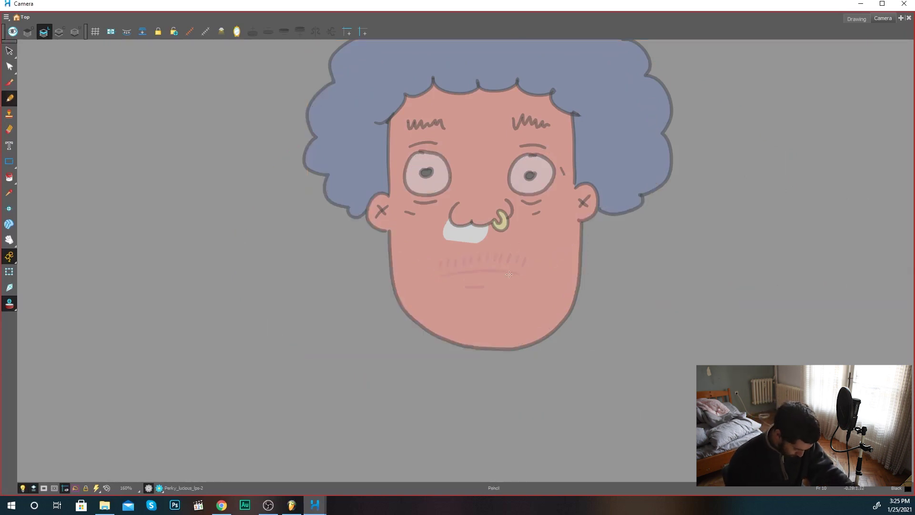
{"action": "left_click_drag", "start_coordinate": [479, 258], "coordinate": [448, 268]}
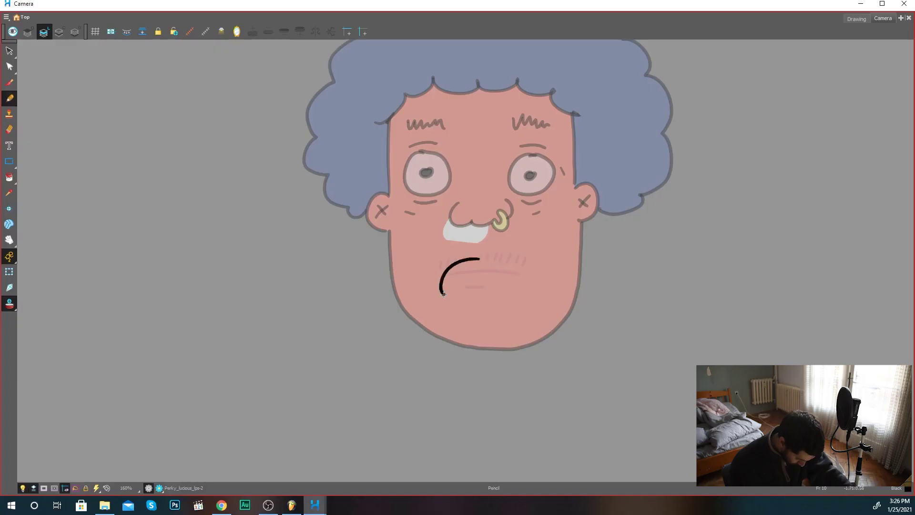
{"action": "left_click_drag", "start_coordinate": [521, 277], "coordinate": [479, 257]}
{"action": "left_click_drag", "start_coordinate": [441, 260], "coordinate": [441, 266]}
{"action": "left_click_drag", "start_coordinate": [449, 256], "coordinate": [448, 263]}
{"action": "left_click_drag", "start_coordinate": [456, 254], "coordinate": [456, 260]}
{"action": "left_click_drag", "start_coordinate": [464, 249], "coordinate": [505, 254]}
{"action": "left_click_drag", "start_coordinate": [512, 247], "coordinate": [513, 254]}
{"action": "left_click_drag", "start_coordinate": [519, 251], "coordinate": [520, 259]}
{"action": "left_click_drag", "start_coordinate": [447, 296], "coordinate": [497, 291]}
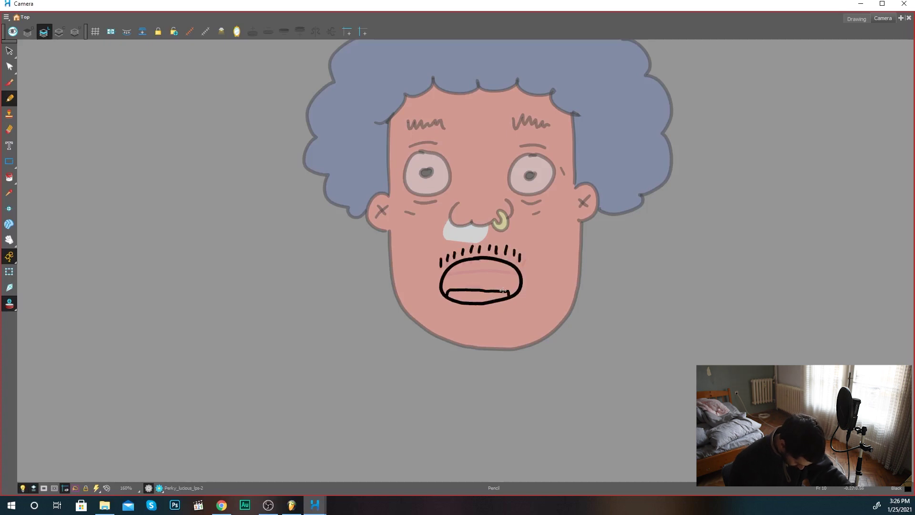
{"action": "key", "text": "alt+i"}
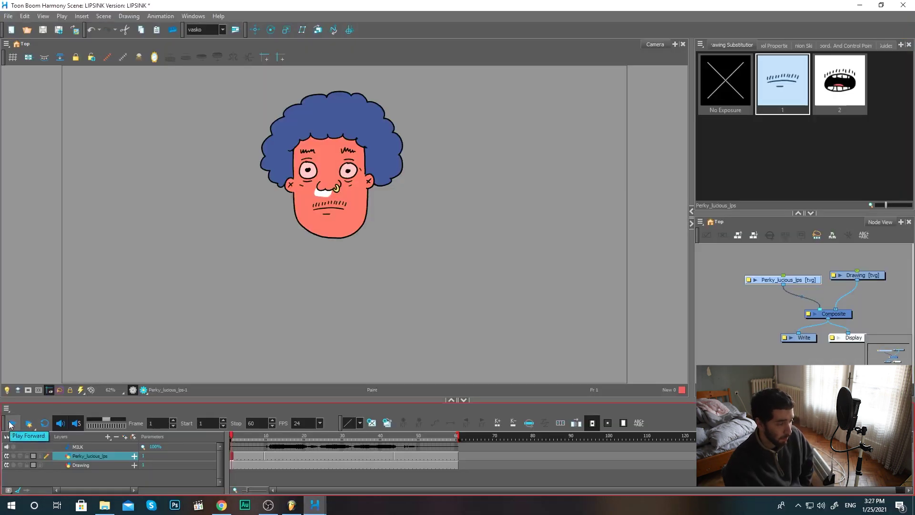
Step: Play the scene and scrub the audio around frame 10 to check the switch from closed to open mouth
{"action": "left_click", "coordinate": [10, 424]}
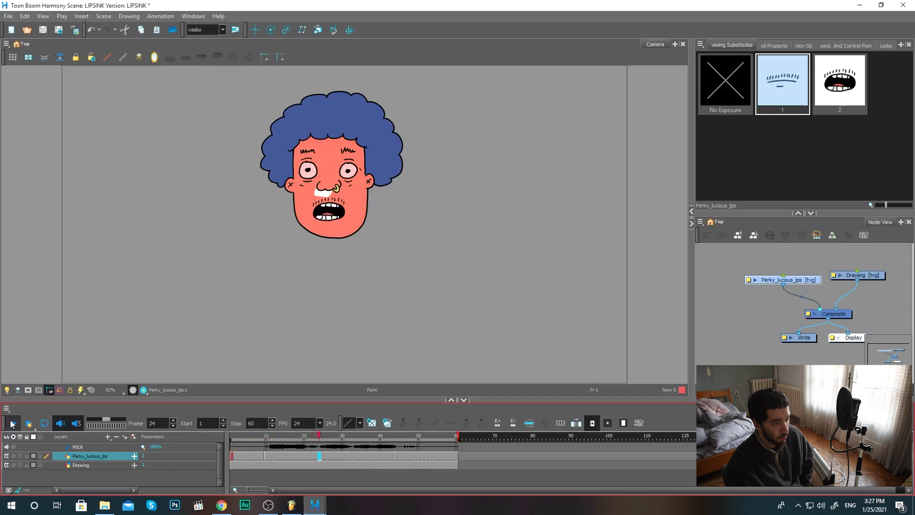
{"action": "left_click", "coordinate": [261, 438]}
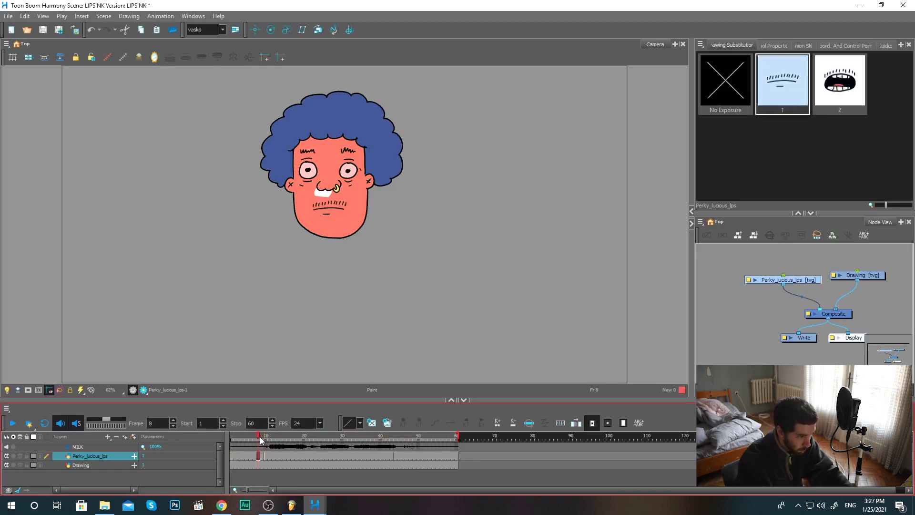
{"action": "left_click_drag", "start_coordinate": [264, 439], "coordinate": [273, 434]}
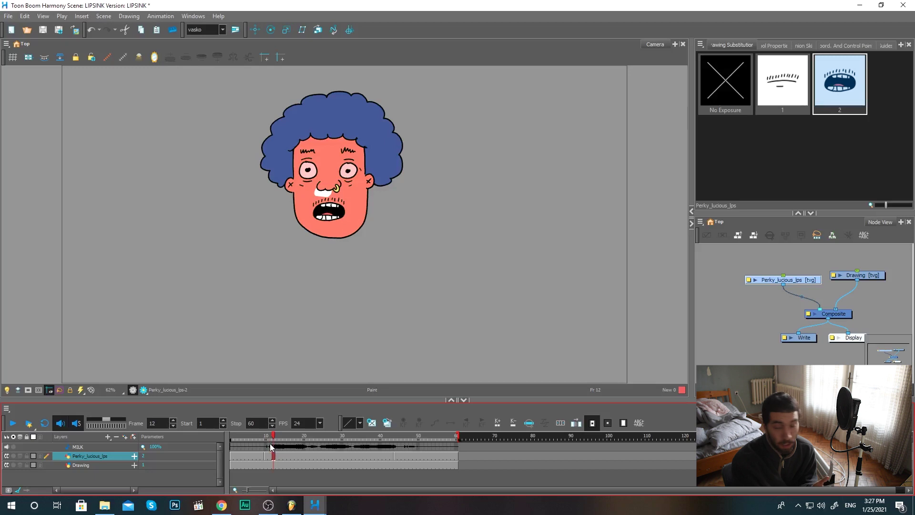
{"action": "left_click", "coordinate": [267, 437]}
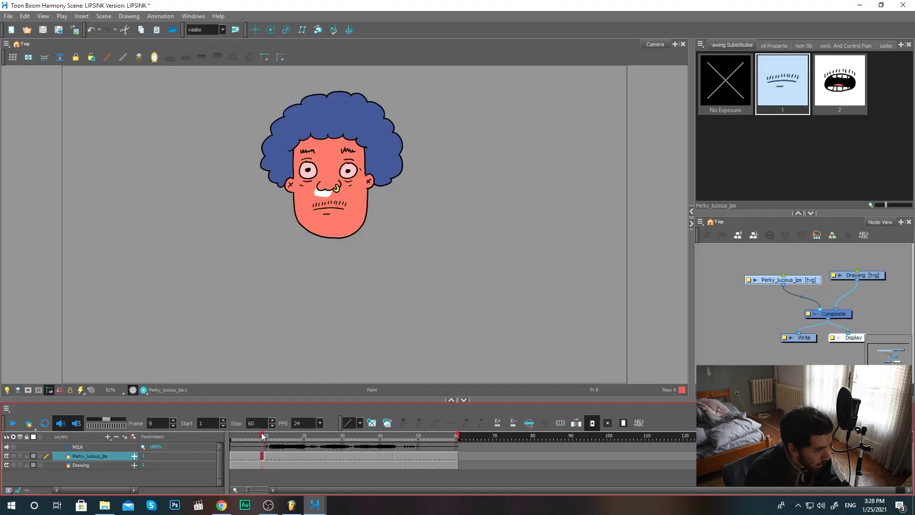
{"action": "left_click", "coordinate": [266, 435]}
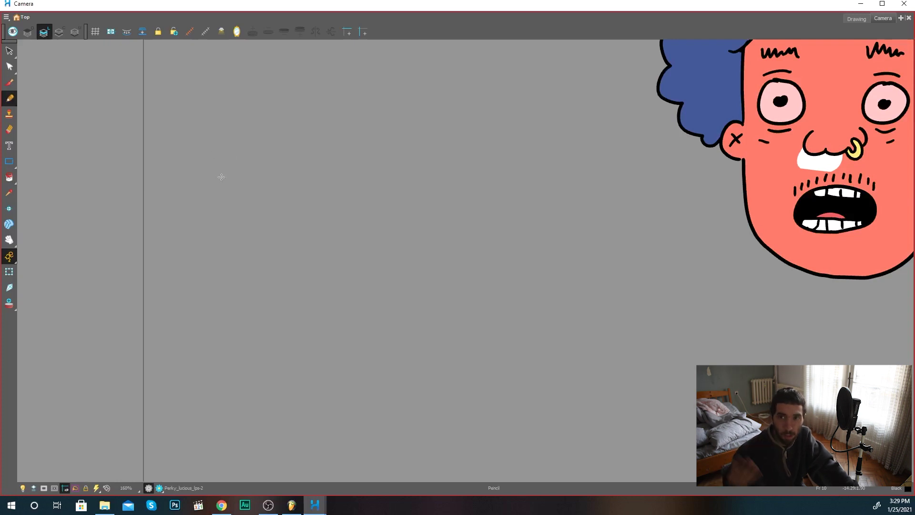
Step: Sketch reference mouth shapes beside the head: a tall open mouth, a closed line and a wide mouth with lower teeth
{"action": "mouse_move", "coordinate": [203, 166]}
{"action": "left_mouse_down"}
{"action": "mouse_move", "coordinate": [217, 138]}
{"action": "mouse_move", "coordinate": [250, 157]}
{"action": "mouse_move", "coordinate": [225, 177]}
{"action": "mouse_move", "coordinate": [205, 144]}
{"action": "left_mouse_up"}
{"action": "mouse_move", "coordinate": [213, 171]}
{"action": "left_mouse_down"}
{"action": "mouse_move", "coordinate": [229, 161]}
{"action": "mouse_move", "coordinate": [239, 168]}
{"action": "left_mouse_up"}
{"action": "mouse_move", "coordinate": [211, 142]}
{"action": "left_mouse_down"}
{"action": "mouse_move", "coordinate": [415, 153]}
{"action": "mouse_move", "coordinate": [360, 139]}
{"action": "mouse_move", "coordinate": [412, 151]}
{"action": "left_mouse_up"}
Step: Extend the reference row with a small round mouth, a tiny round mouth and two wide toothy mouths with moustache hairs
{"action": "mouse_move", "coordinate": [470, 139]}
{"action": "left_mouse_down"}
{"action": "mouse_move", "coordinate": [471, 160]}
{"action": "mouse_move", "coordinate": [466, 138]}
{"action": "mouse_move", "coordinate": [506, 155]}
{"action": "mouse_move", "coordinate": [518, 146]}
{"action": "left_mouse_up"}
{"action": "left_click_drag", "start_coordinate": [456, 151], "coordinate": [474, 153]}
{"action": "left_click", "coordinate": [500, 142]}
{"action": "left_click", "coordinate": [506, 138]}
{"action": "left_click", "coordinate": [511, 137]}
{"action": "left_click", "coordinate": [517, 139]}
{"action": "mouse_move", "coordinate": [581, 139]}
{"action": "left_mouse_down"}
{"action": "mouse_move", "coordinate": [544, 150]}
{"action": "mouse_move", "coordinate": [601, 151]}
{"action": "mouse_move", "coordinate": [594, 139]}
{"action": "mouse_move", "coordinate": [563, 139]}
{"action": "left_mouse_up"}
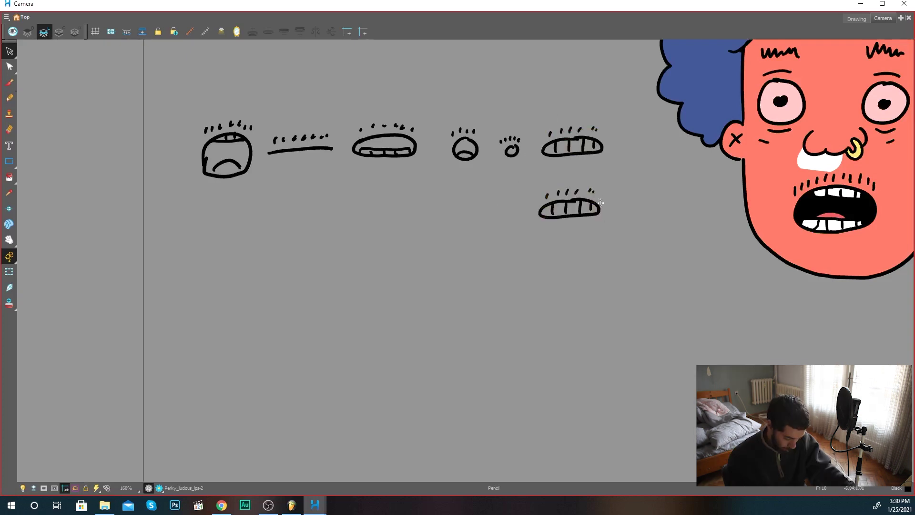
{"action": "mouse_move", "coordinate": [566, 200]}
{"action": "left_mouse_down"}
{"action": "mouse_move", "coordinate": [552, 217]}
{"action": "mouse_move", "coordinate": [581, 216]}
{"action": "left_mouse_up"}
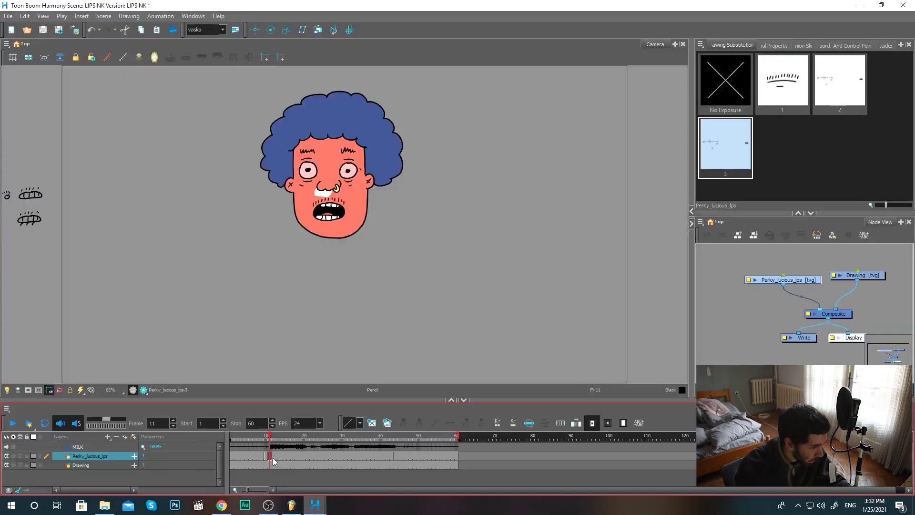
Step: Duplicate the mouth drawing across frames 11 to 14 to create three more separate drawing substitutions
{"action": "key", "text": "alt+shift+d"}
{"action": "left_click", "coordinate": [279, 458]}
{"action": "key", "text": "alt+shift+d"}
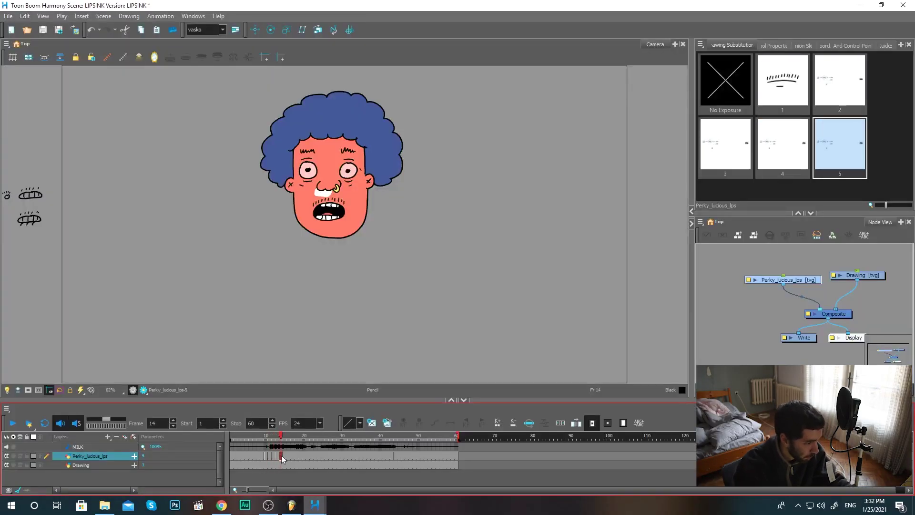
{"action": "key", "text": "alt+shift+d"}
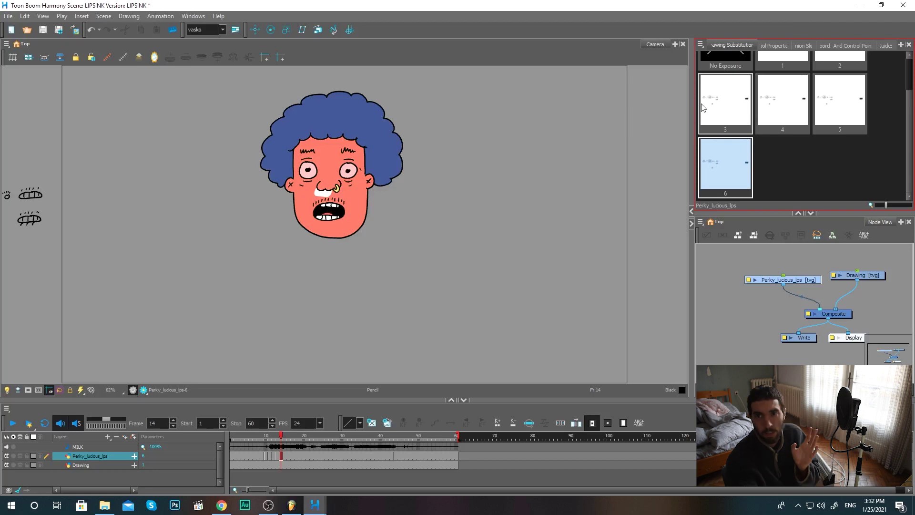
Step: Draw a new mouth shape with teeth lines in the duplicate drawing exposed at frame 11
{"action": "left_click", "coordinate": [269, 456]}
{"action": "left_click_drag", "start_coordinate": [474, 306], "coordinate": [443, 320]}
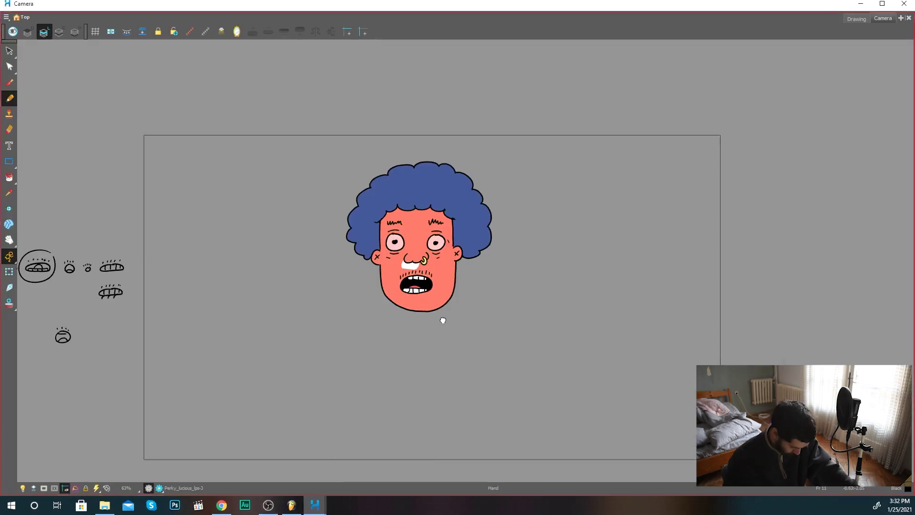
{"action": "scroll", "coordinate": [404, 262], "scroll_direction": "up", "scroll_amount": 5}
{"action": "left_click_drag", "start_coordinate": [391, 341], "coordinate": [486, 341]}
{"action": "left_click_drag", "start_coordinate": [432, 318], "coordinate": [432, 340]}
{"action": "left_click_drag", "start_coordinate": [456, 319], "coordinate": [456, 341]}
{"action": "mouse_move", "coordinate": [441, 305]}
{"action": "left_mouse_down"}
{"action": "mouse_move", "coordinate": [414, 337]}
{"action": "mouse_move", "coordinate": [460, 334]}
{"action": "left_mouse_up"}
Step: Draw the remaining mouth shapes in the other duplicated drawings, including a small round mouth with moustache hairs above it
{"action": "key", "text": "alt+s"}
{"action": "key", "text": "alt+slash"}
{"action": "key", "text": "alt+s"}
{"action": "key", "text": "alt+slash"}
{"action": "scroll", "coordinate": [458, 267], "scroll_direction": "up", "scroll_amount": 2}
{"action": "mouse_move", "coordinate": [423, 303]}
{"action": "left_mouse_down"}
{"action": "mouse_move", "coordinate": [402, 342]}
{"action": "mouse_move", "coordinate": [564, 333]}
{"action": "left_mouse_up"}
{"action": "left_click_drag", "start_coordinate": [412, 329], "coordinate": [560, 330]}
{"action": "left_click_drag", "start_coordinate": [552, 272], "coordinate": [561, 292]}
{"action": "scroll", "coordinate": [632, 268], "scroll_direction": "down", "scroll_amount": 4}
{"action": "left_click", "coordinate": [9, 179]}
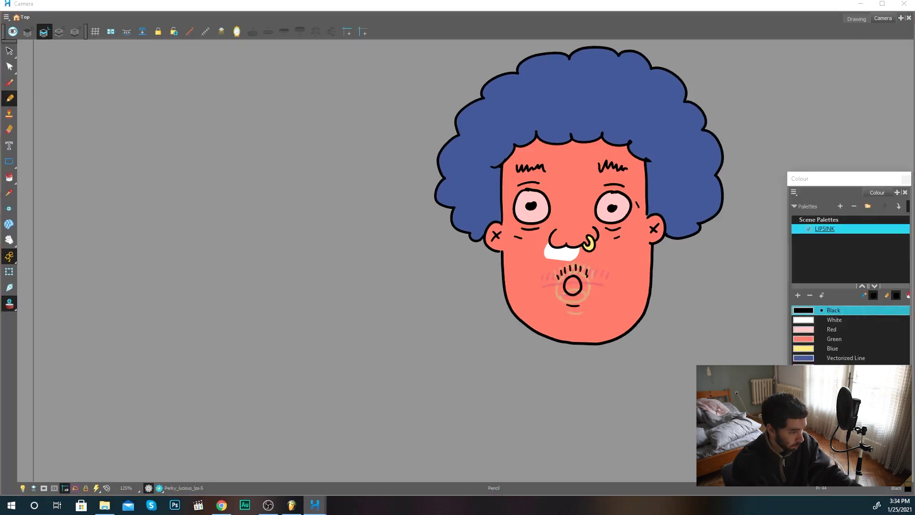
{"action": "scroll", "coordinate": [585, 286], "scroll_direction": "up", "scroll_amount": 3}
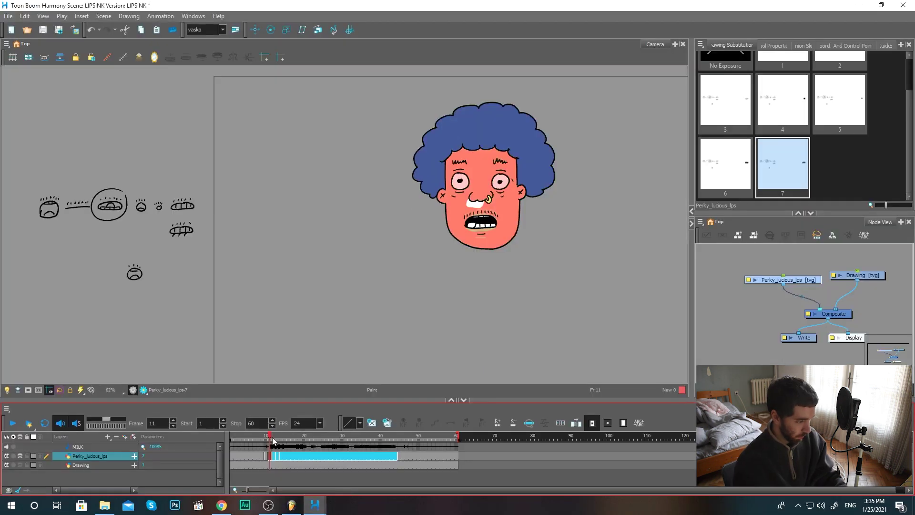
Step: Replace the exposures on the Perky_lucious_lps layer from frame 11 through frame 44 with drawing 2
{"action": "left_click_drag", "start_coordinate": [267, 436], "coordinate": [395, 461]}
{"action": "left_click", "coordinate": [269, 457]}
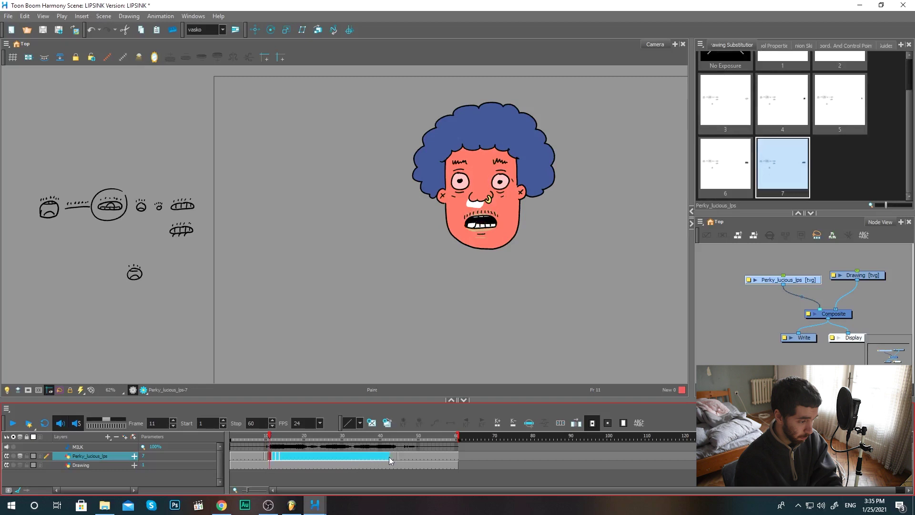
{"action": "key", "text": "Delete"}
{"action": "key", "text": "2"}
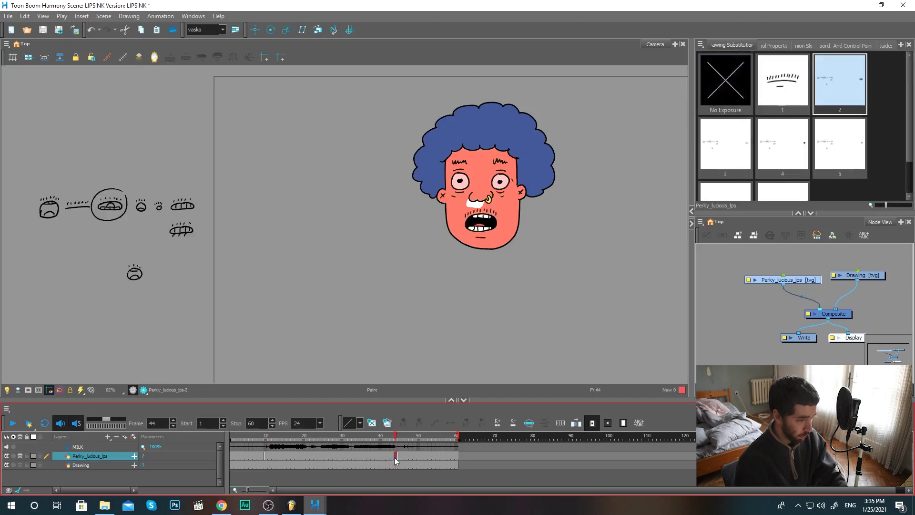
Step: Play the scene from frame 1 and stop playback at frame 50
{"action": "left_click", "coordinate": [233, 436]}
{"action": "left_click", "coordinate": [12, 423]}
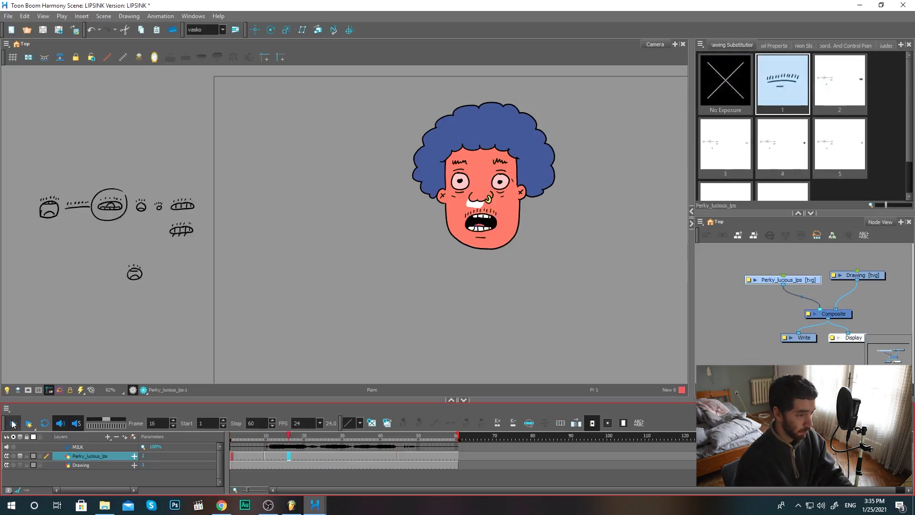
{"action": "left_click", "coordinate": [13, 424]}
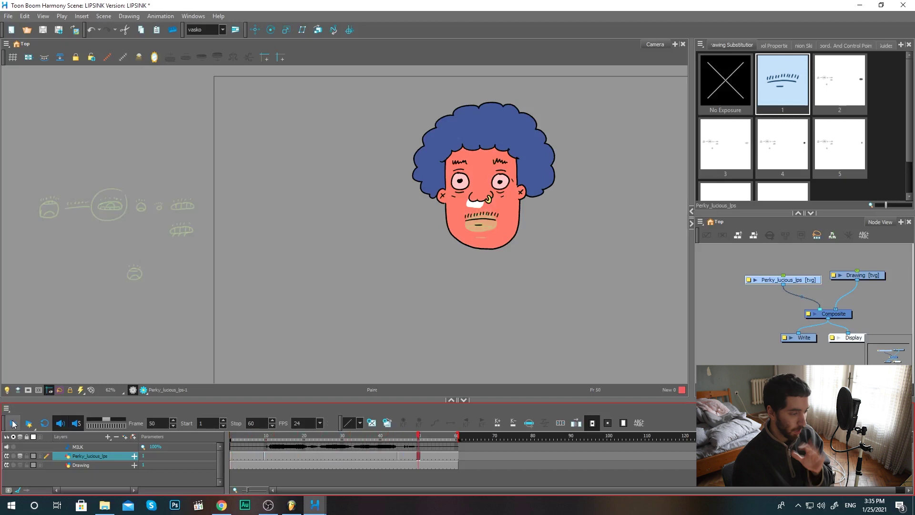
Step: Select the Perky_lucious_lps exposure near frame 11 and play the scene to review the mouth swaps
{"action": "left_click", "coordinate": [267, 456]}
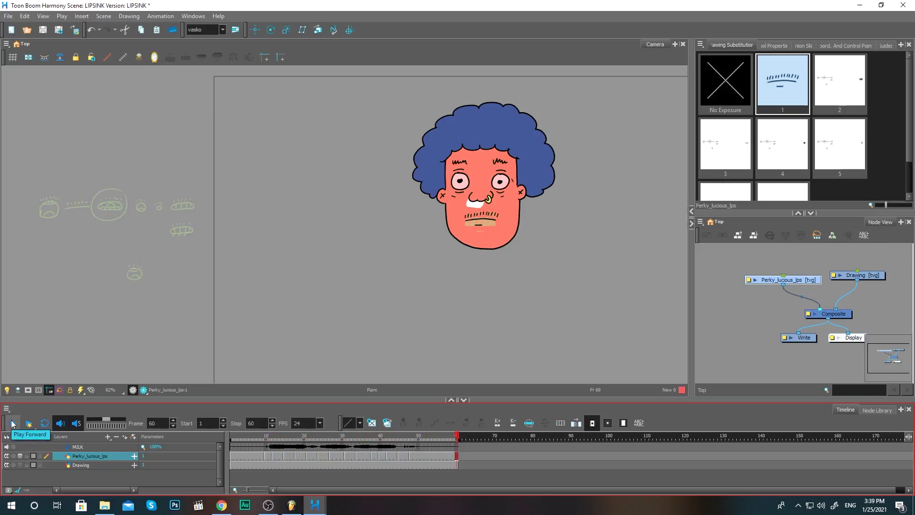
{"action": "left_click", "coordinate": [12, 423]}
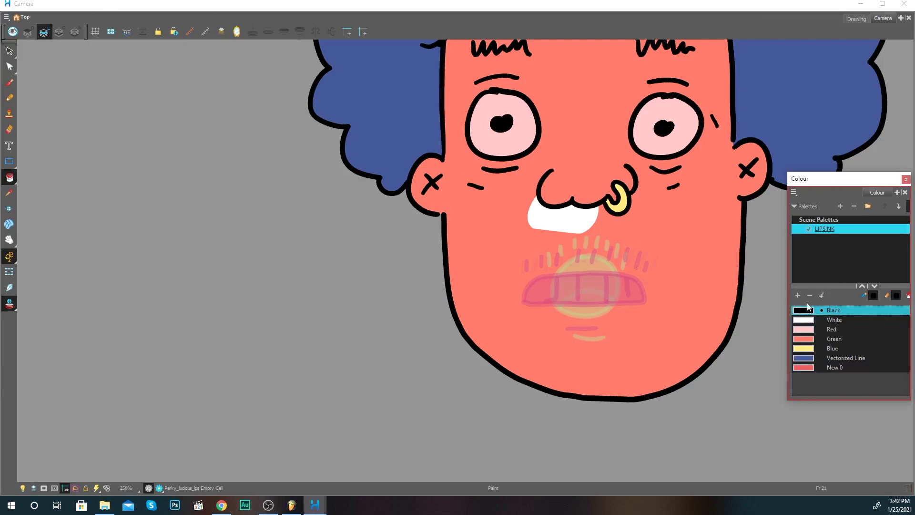
Step: Draw an in-between open mouth outline in the empty cell at frame 21 using the onion skin, and compare it with neighbouring frames
{"action": "scroll", "coordinate": [499, 251], "scroll_direction": "up", "scroll_amount": 4}
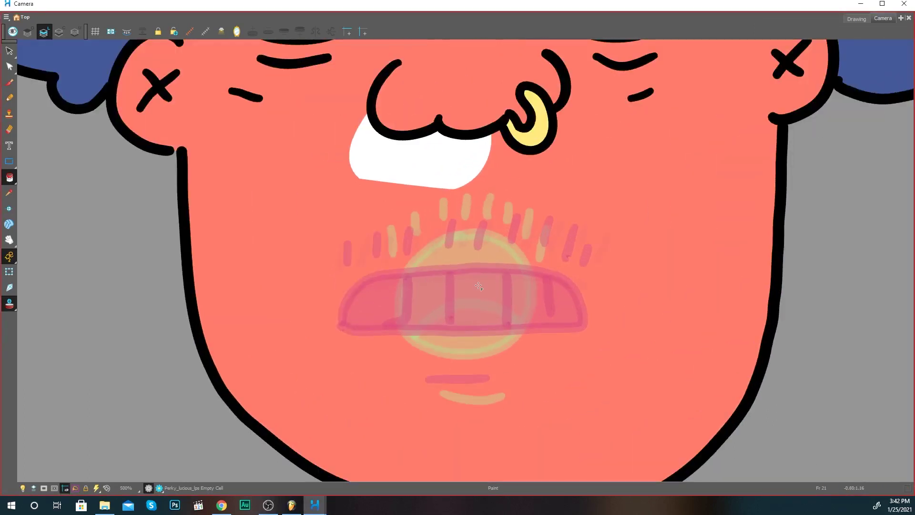
{"action": "key", "text": "alt+slash"}
{"action": "left_click_drag", "start_coordinate": [346, 309], "coordinate": [526, 273]}
{"action": "mouse_move", "coordinate": [398, 284]}
{"action": "left_mouse_down"}
{"action": "mouse_move", "coordinate": [506, 232]}
{"action": "mouse_move", "coordinate": [403, 257]}
{"action": "mouse_move", "coordinate": [370, 321]}
{"action": "left_mouse_up"}
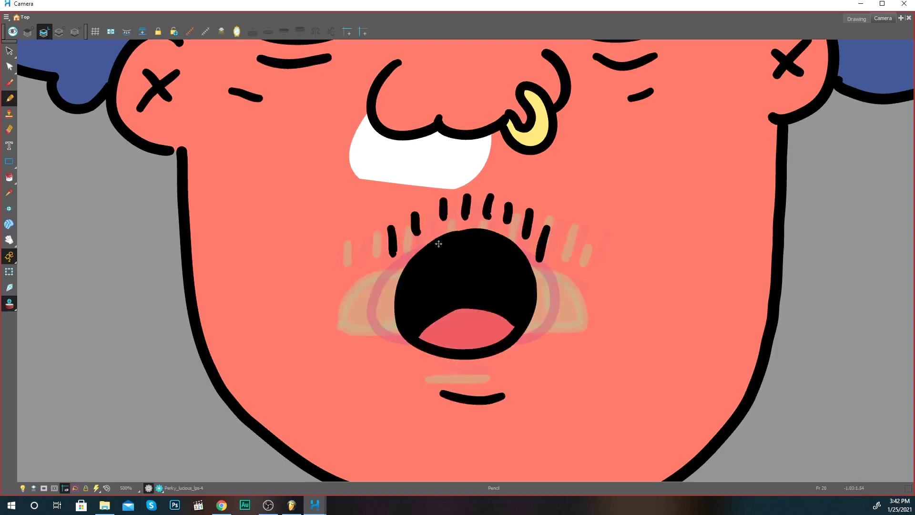
{"action": "key", "text": "period"}
{"action": "key", "text": "period"}
{"action": "key", "text": "comma"}
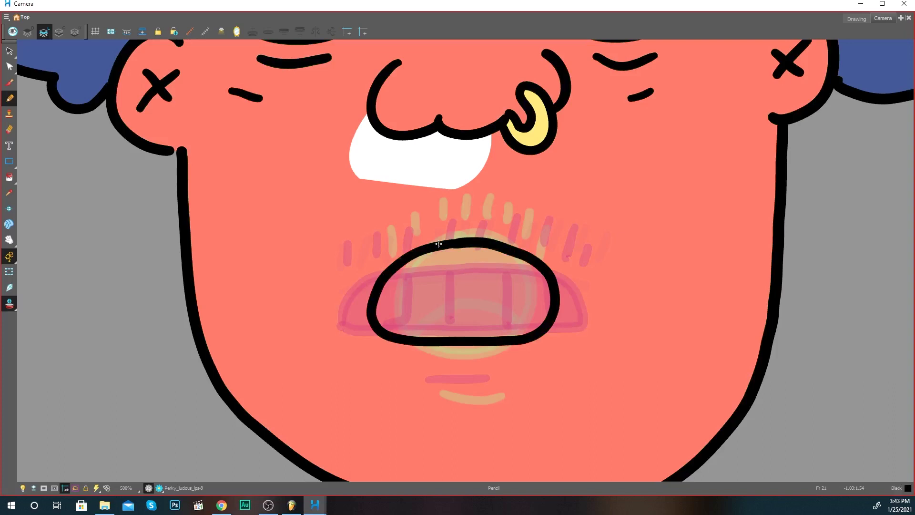
Step: Add teeth, a tongue, moustache hairs and a chin line to the in-between mouth, and fill its interior
{"action": "mouse_move", "coordinate": [384, 330]}
{"action": "left_mouse_down"}
{"action": "mouse_move", "coordinate": [398, 312]}
{"action": "mouse_move", "coordinate": [420, 312]}
{"action": "mouse_move", "coordinate": [421, 336]}
{"action": "left_mouse_up"}
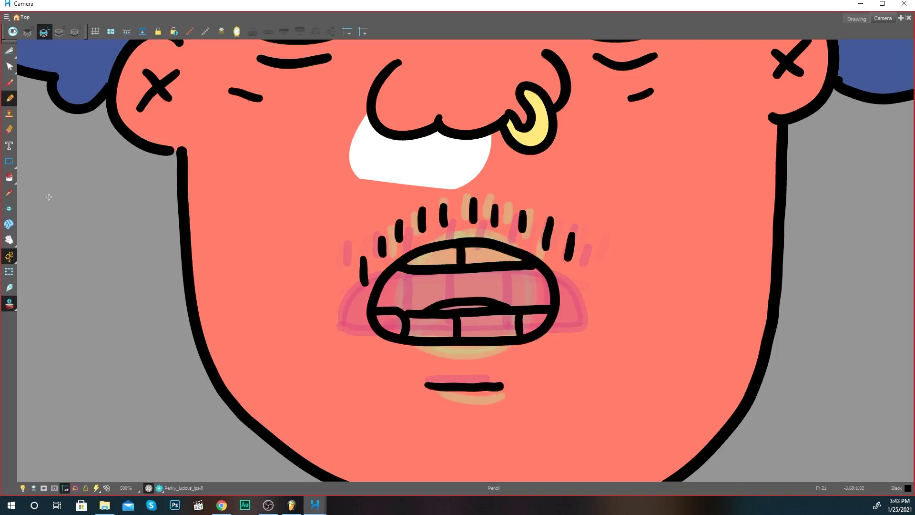
{"action": "left_click", "coordinate": [9, 177]}
{"action": "left_click", "coordinate": [418, 283]}
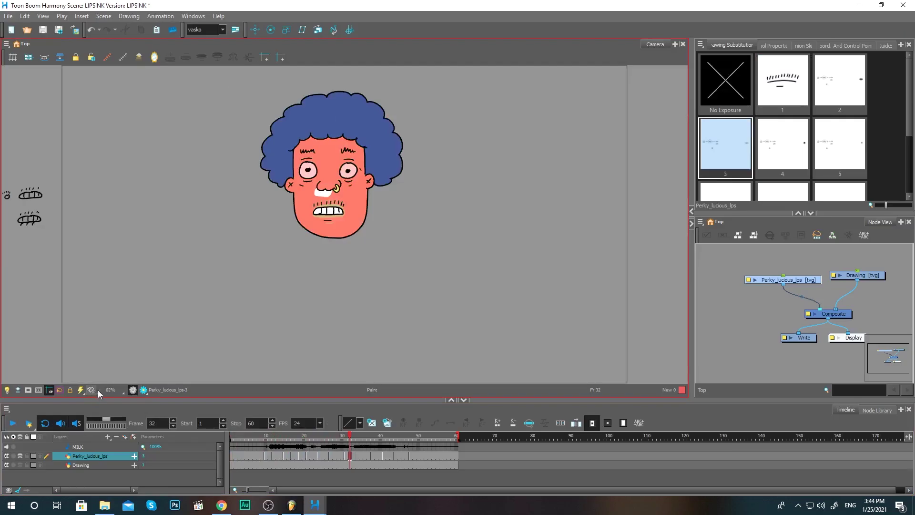
Step: Play the scene from frame 1, scrub from frame 12 to frame 20, and play it again to check the new mouth
{"action": "left_click", "coordinate": [275, 436]}
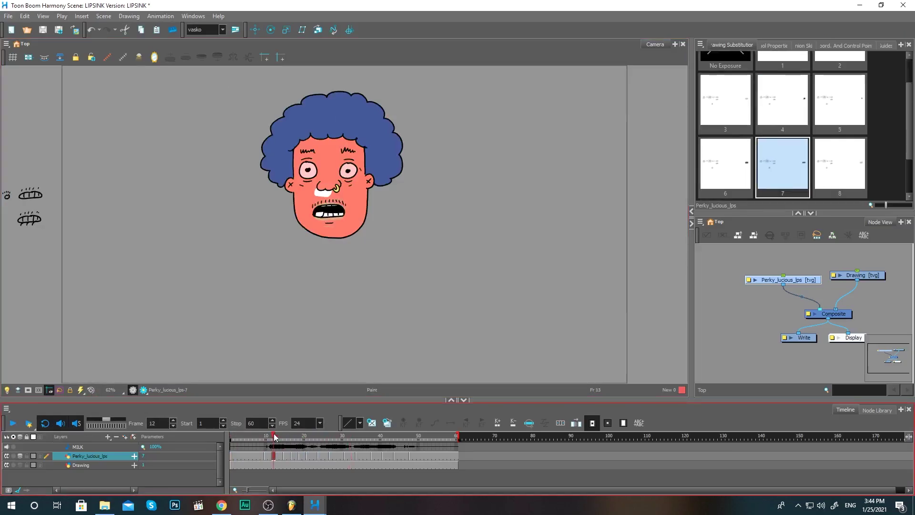
{"action": "left_click_drag", "start_coordinate": [276, 437], "coordinate": [232, 436]}
{"action": "left_click", "coordinate": [13, 423]}
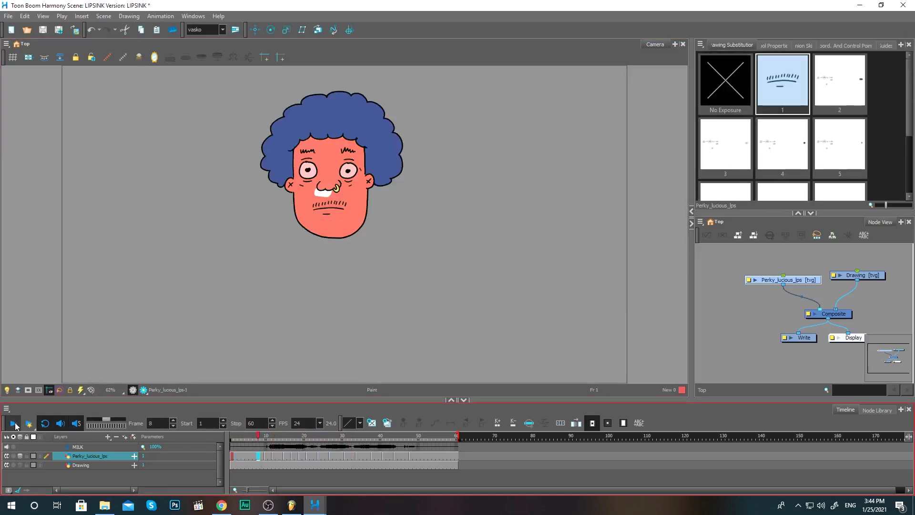
{"action": "left_click", "coordinate": [16, 425]}
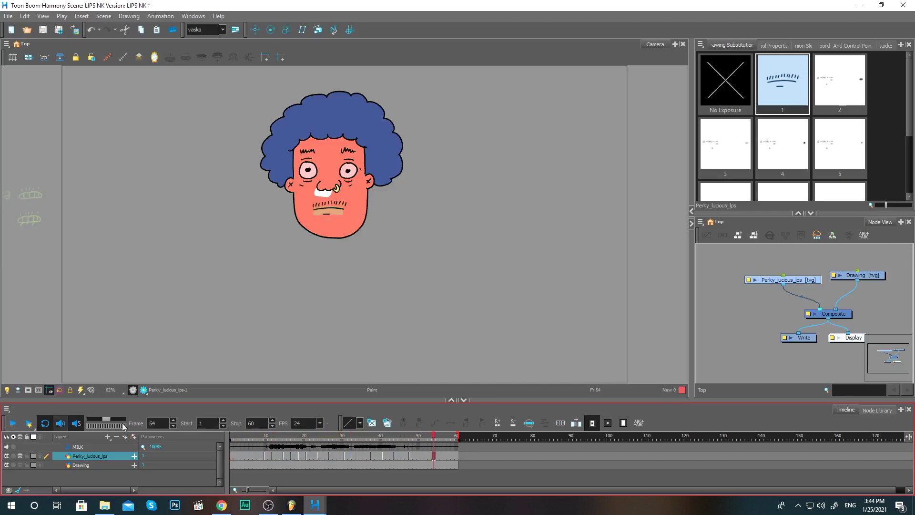
{"action": "left_click_drag", "start_coordinate": [274, 436], "coordinate": [302, 435]}
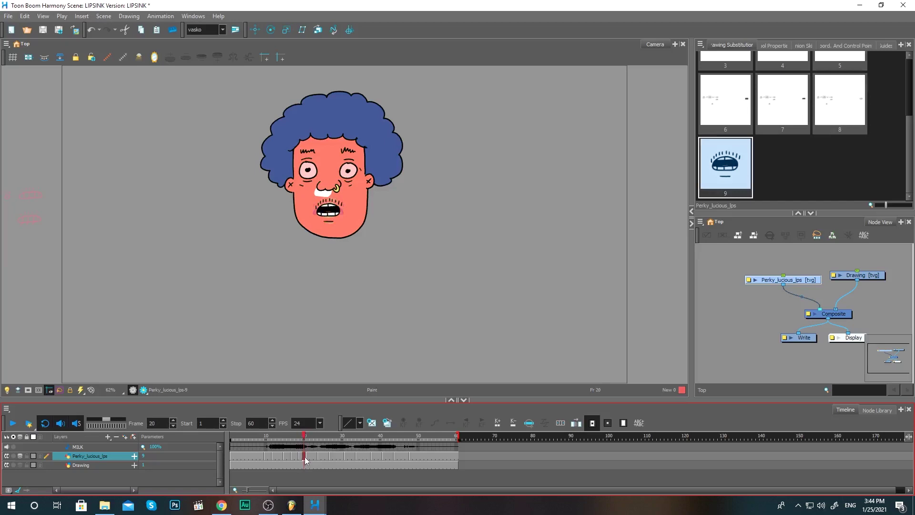
{"action": "left_click", "coordinate": [13, 423]}
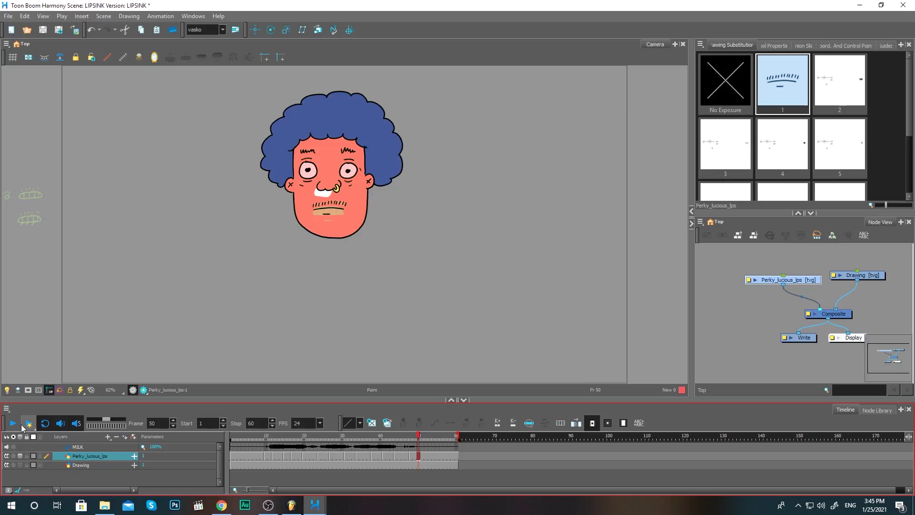
Step: Draw a closed mouth line with a chin stroke and, well to its right, a round open mouth with teeth, tongue and chin stroke
{"action": "key", "text": "alt+Tab"}
{"action": "key", "text": "alt+Tab"}
{"action": "left_click_drag", "start_coordinate": [144, 271], "coordinate": [272, 266]}
{"action": "left_click_drag", "start_coordinate": [182, 293], "coordinate": [232, 293]}
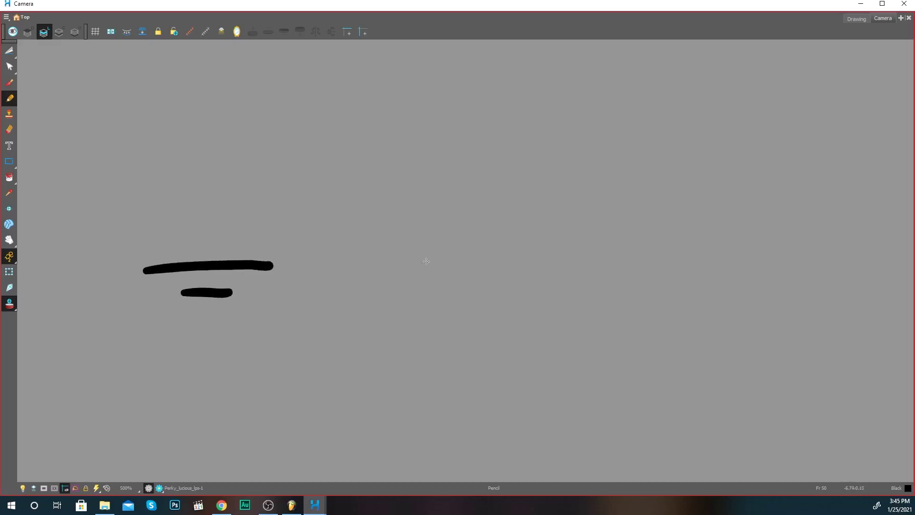
{"action": "mouse_move", "coordinate": [653, 265]}
{"action": "left_mouse_down"}
{"action": "mouse_move", "coordinate": [670, 218]}
{"action": "mouse_move", "coordinate": [724, 195]}
{"action": "mouse_move", "coordinate": [773, 227]}
{"action": "mouse_move", "coordinate": [772, 291]}
{"action": "mouse_move", "coordinate": [715, 322]}
{"action": "mouse_move", "coordinate": [660, 307]}
{"action": "mouse_move", "coordinate": [651, 246]}
{"action": "left_mouse_up"}
{"action": "mouse_move", "coordinate": [677, 313]}
{"action": "left_mouse_down"}
{"action": "mouse_move", "coordinate": [691, 295]}
{"action": "mouse_move", "coordinate": [748, 309]}
{"action": "left_mouse_up"}
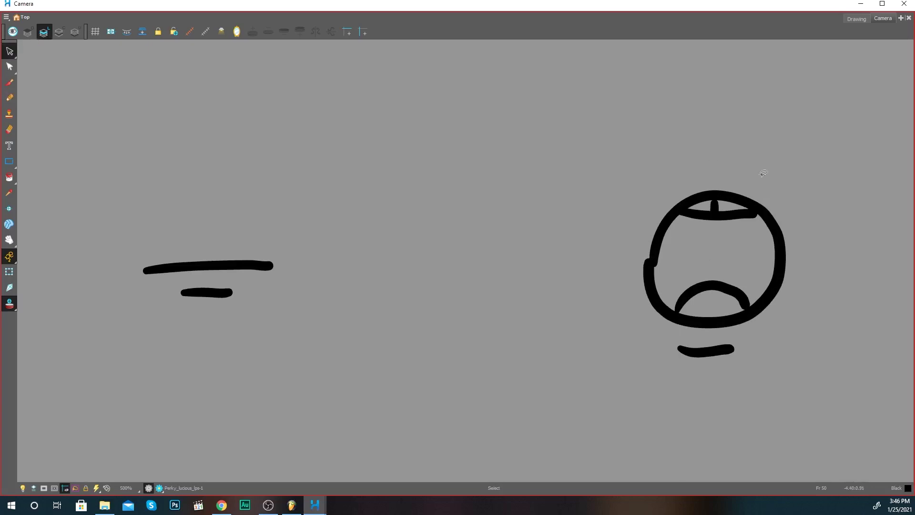
Step: Duplicate the round open mouth, place the copy between the two mouths, and squash it slightly in height
{"action": "mouse_move", "coordinate": [764, 173]}
{"action": "left_mouse_down"}
{"action": "mouse_move", "coordinate": [758, 184]}
{"action": "mouse_move", "coordinate": [764, 174]}
{"action": "left_mouse_up"}
{"action": "left_click_drag", "start_coordinate": [736, 292], "coordinate": [552, 288]}
{"action": "left_click_drag", "start_coordinate": [538, 199], "coordinate": [537, 206]}
{"action": "left_click", "coordinate": [716, 362]}
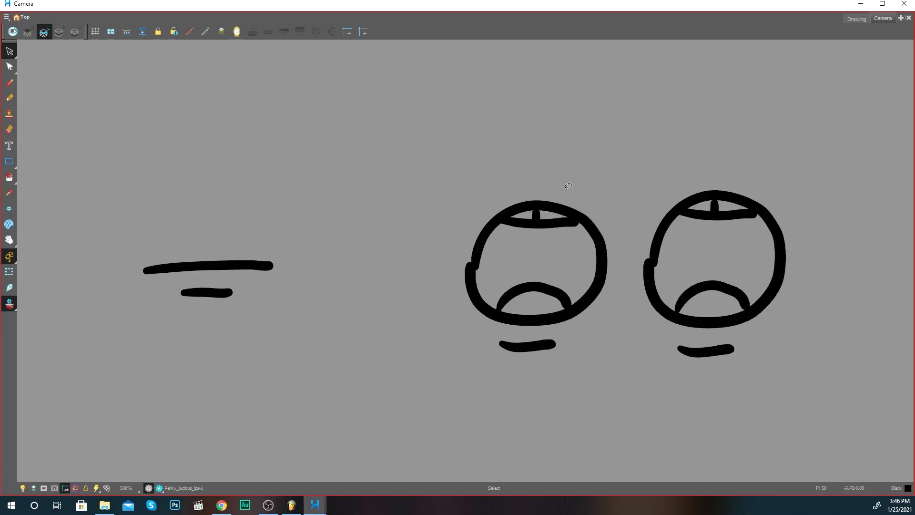
{"action": "key", "text": "alt+/"}
{"action": "mouse_move", "coordinate": [556, 155]}
{"action": "left_mouse_down"}
{"action": "mouse_move", "coordinate": [606, 224]}
{"action": "mouse_move", "coordinate": [560, 160]}
{"action": "left_mouse_up"}
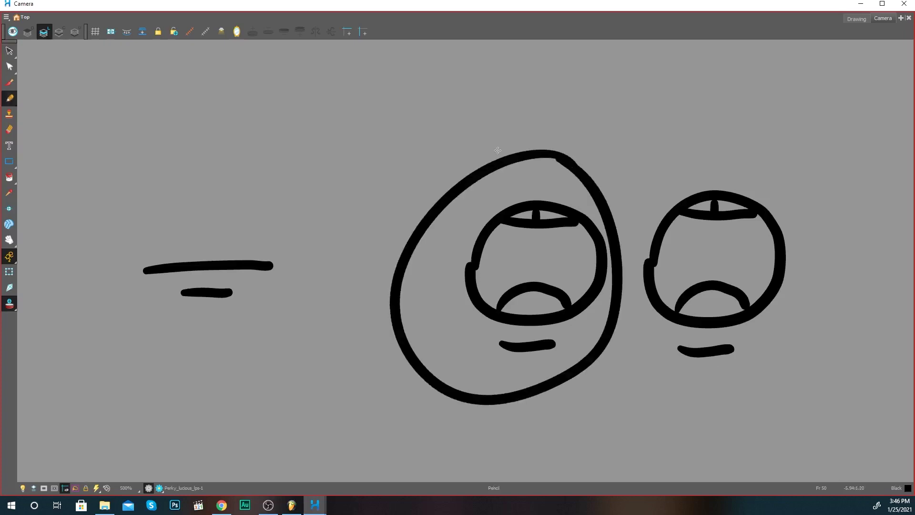
{"action": "mouse_move", "coordinate": [791, 167]}
{"action": "left_mouse_down"}
{"action": "mouse_move", "coordinate": [784, 162]}
{"action": "mouse_move", "coordinate": [833, 188]}
{"action": "left_mouse_up"}
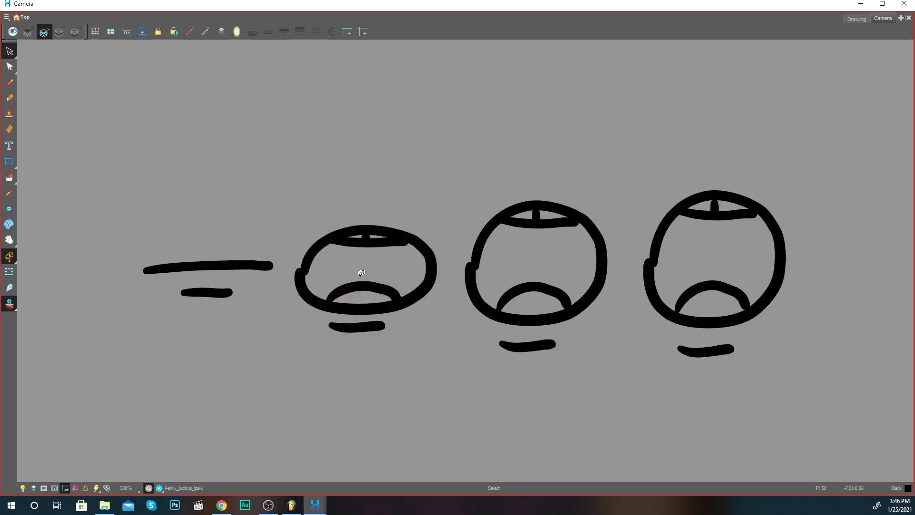
Step: Move the tongue of the flattest open mouth down so it overlaps the lower lip
{"action": "mouse_move", "coordinate": [351, 276]}
{"action": "left_mouse_down"}
{"action": "mouse_move", "coordinate": [388, 282]}
{"action": "mouse_move", "coordinate": [374, 300]}
{"action": "left_mouse_up"}
{"action": "left_click", "coordinate": [390, 259]}
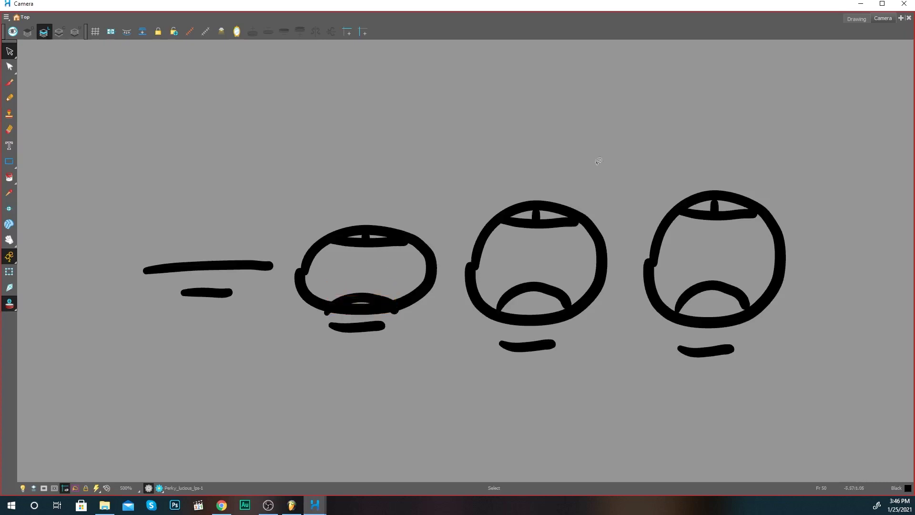
{"action": "left_click_drag", "start_coordinate": [393, 251], "coordinate": [385, 254]}
{"action": "left_click", "coordinate": [469, 325]}
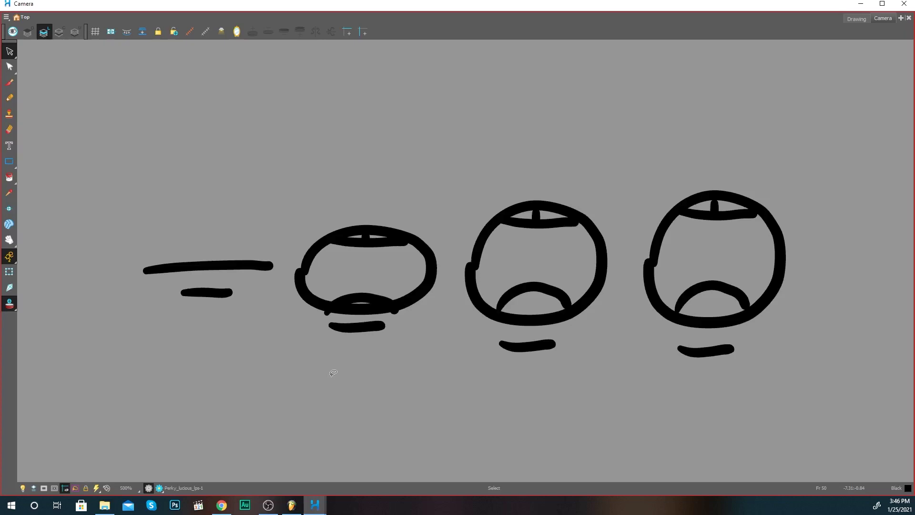